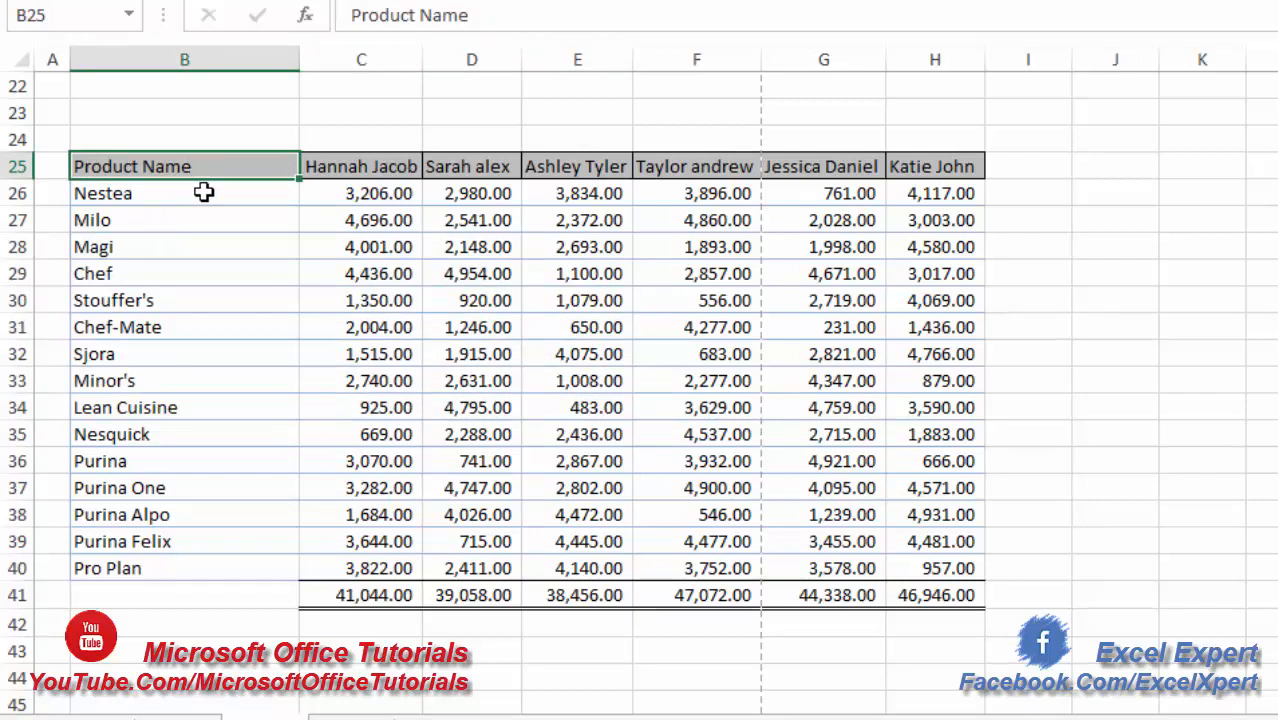
- Compare the plain header cell B25 with the diagonally split header in B2, including their product rows and person columns
left_click_drag(203, 193, 162, 540)
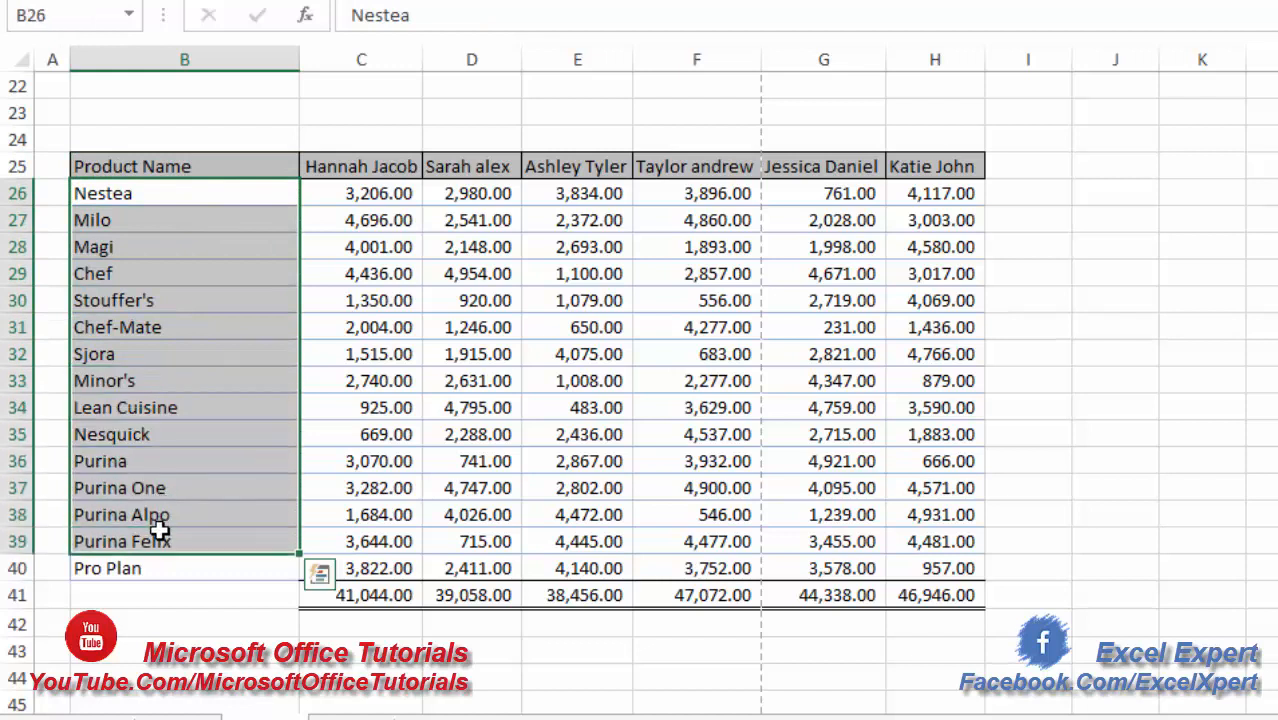
left_click_drag(325, 168, 893, 178)
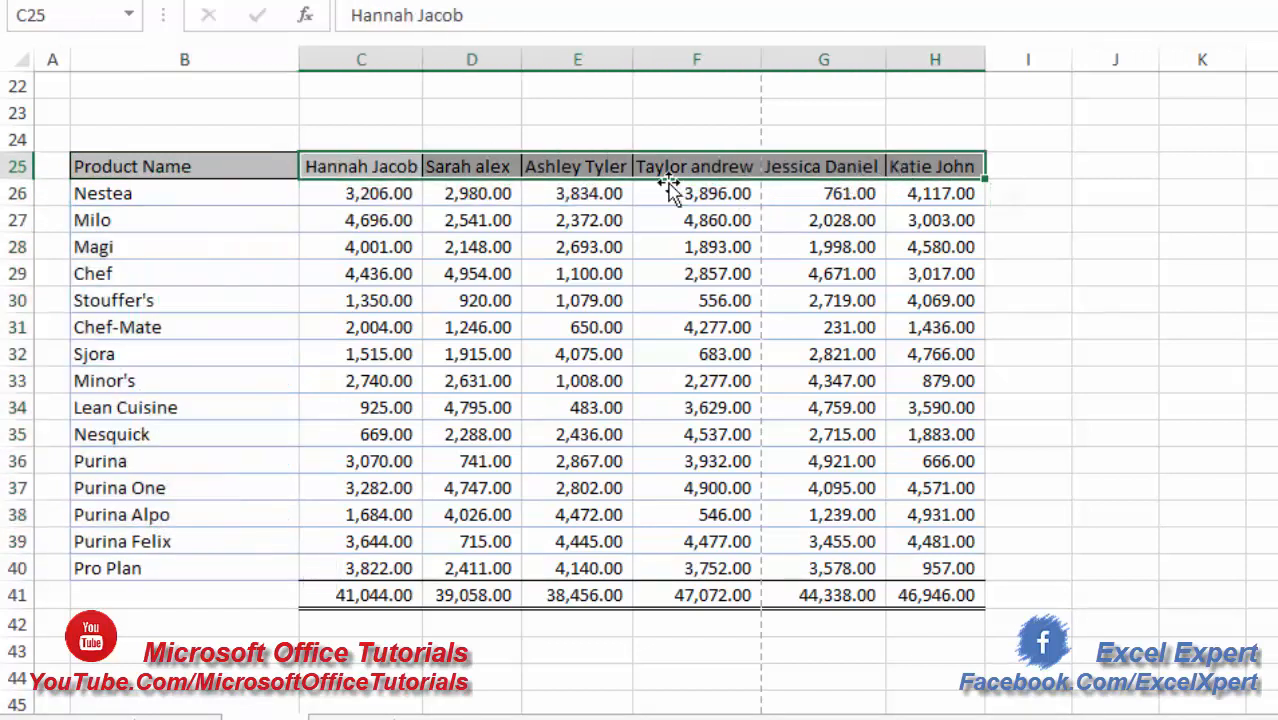
left_click(463, 297)
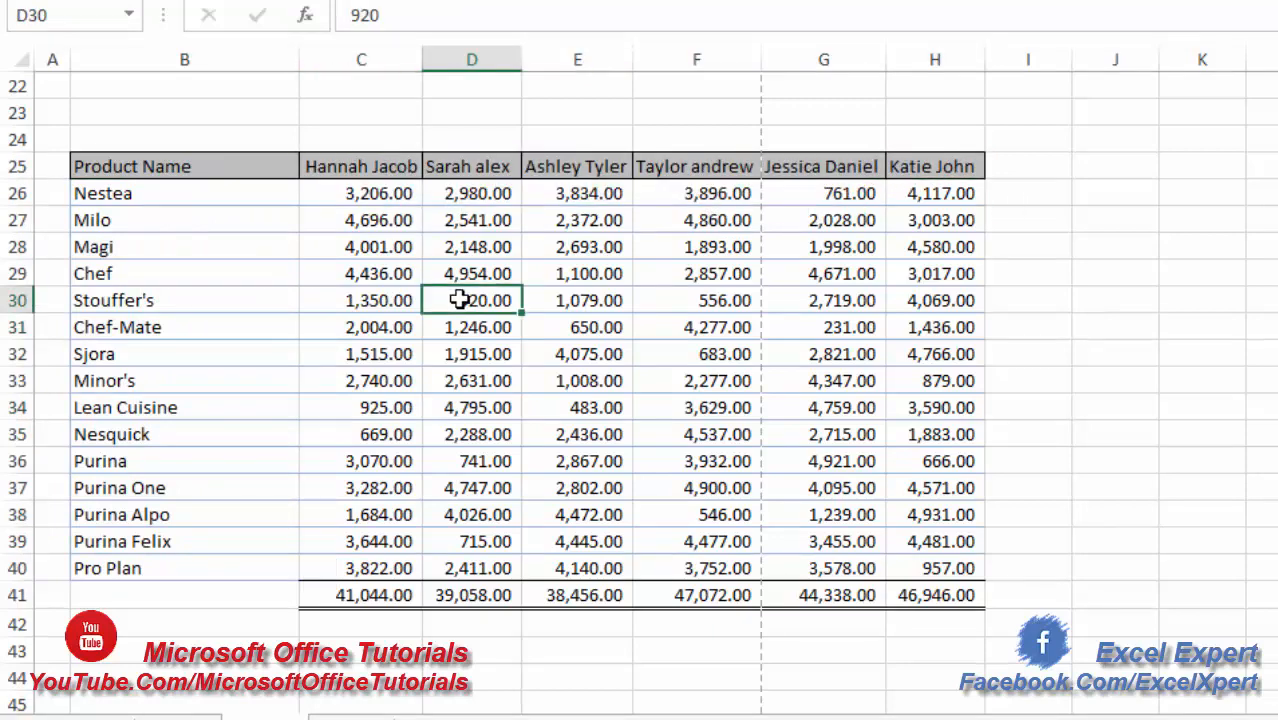
scroll(460, 297, "up", 7)
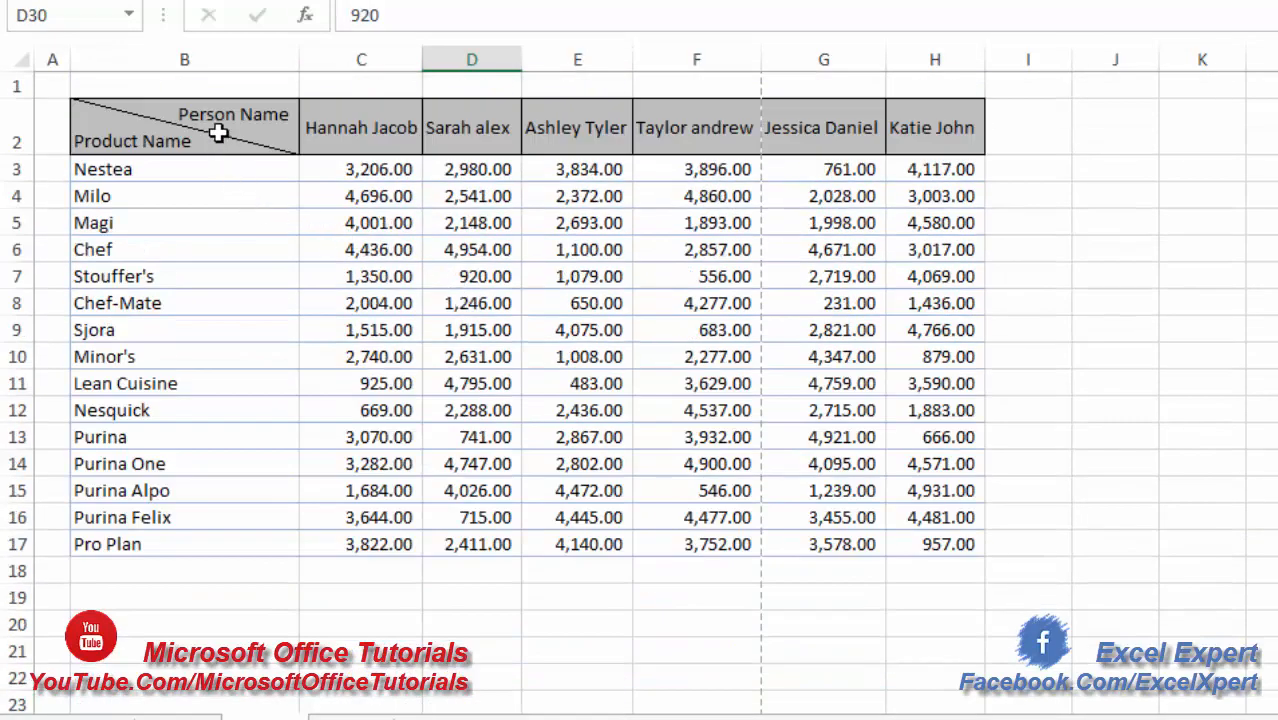
left_click(114, 167)
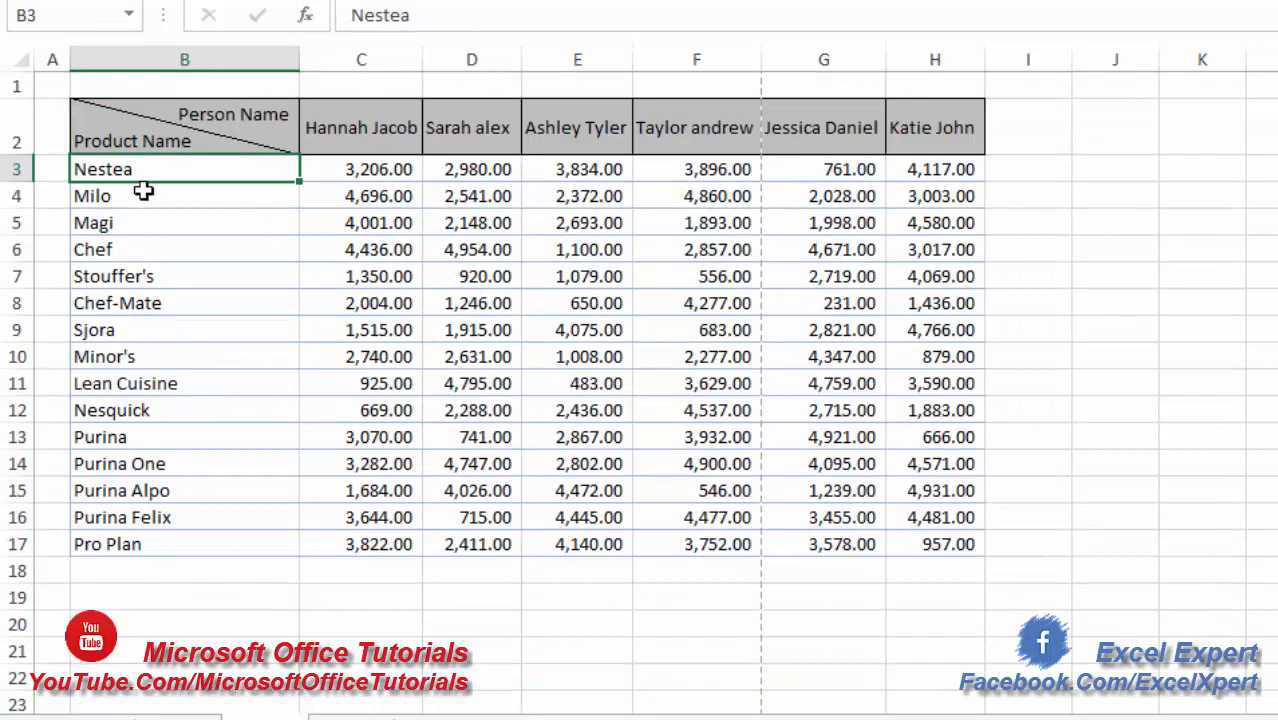
left_click_drag(143, 178, 140, 437)
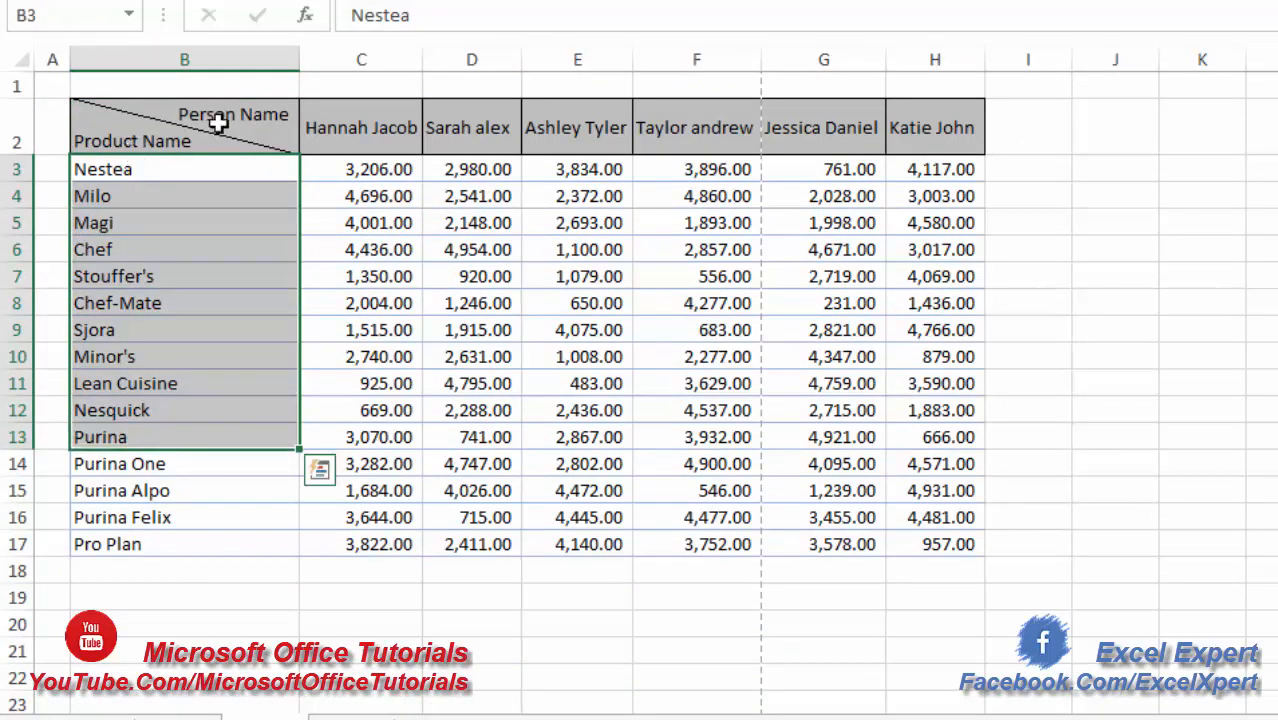
left_click_drag(348, 123, 942, 124)
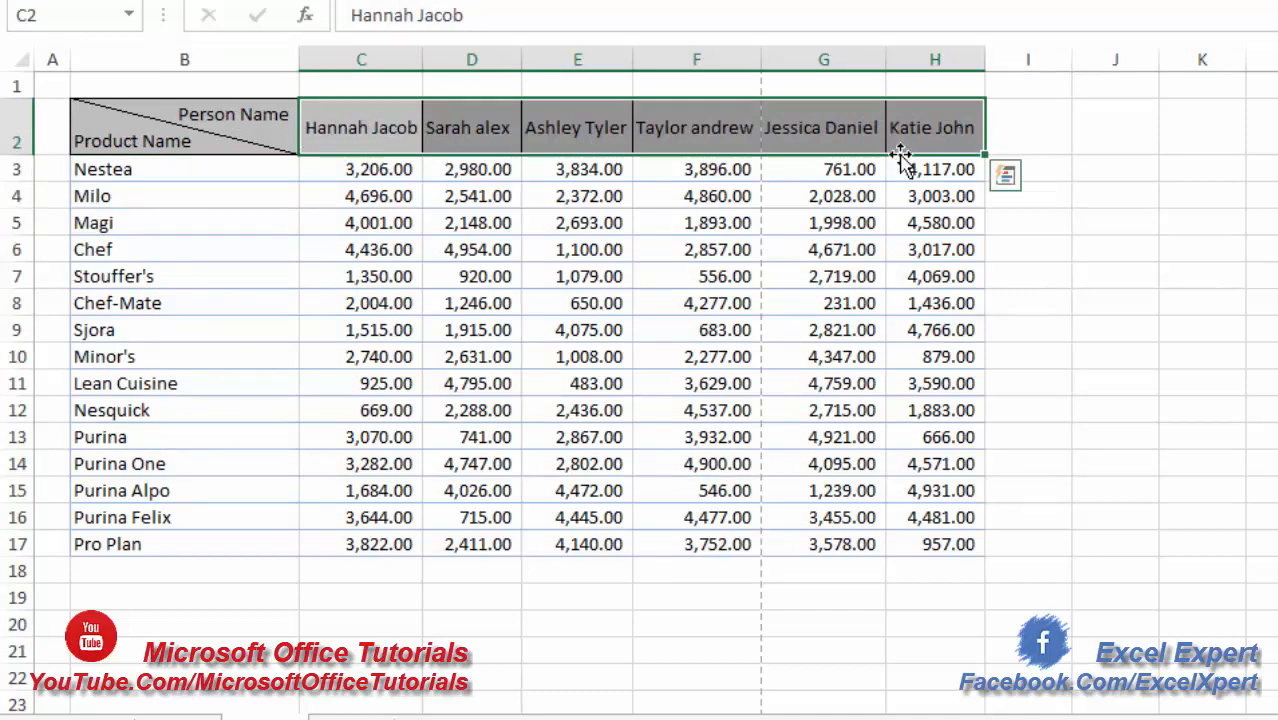
left_click(228, 130)
scroll(228, 132, "down", 5)
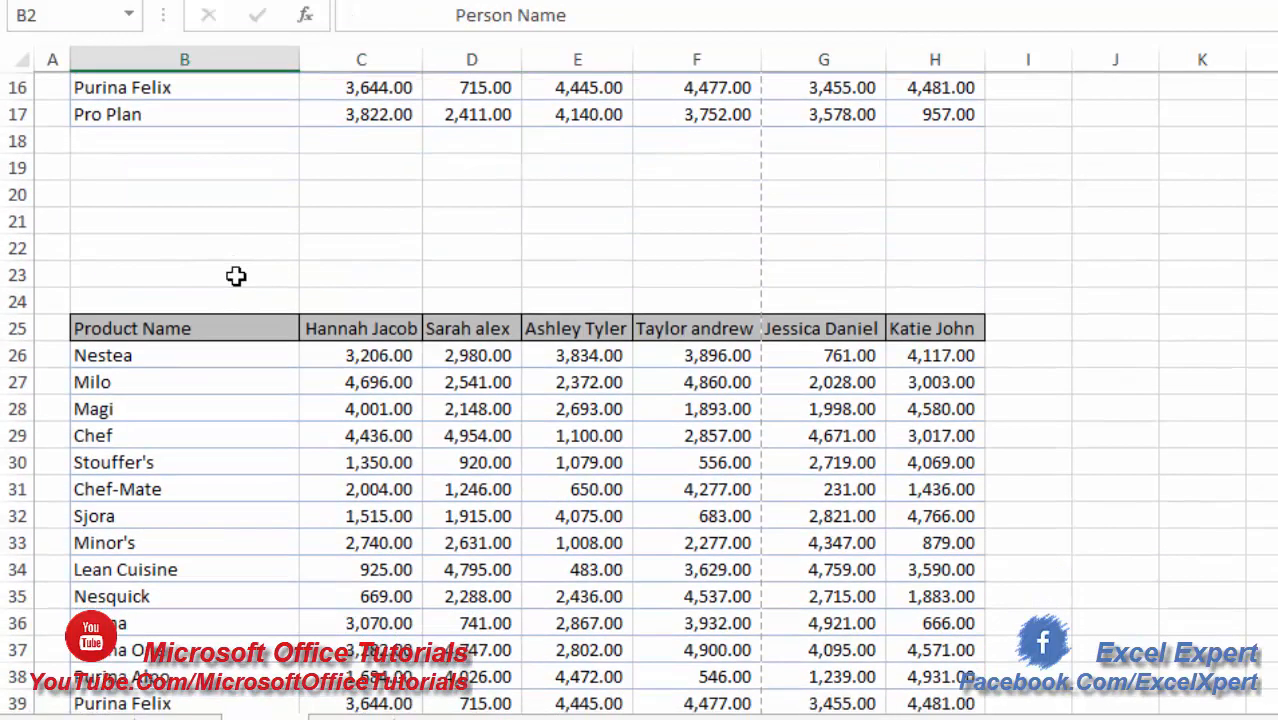
left_click(233, 330)
left_click(358, 403)
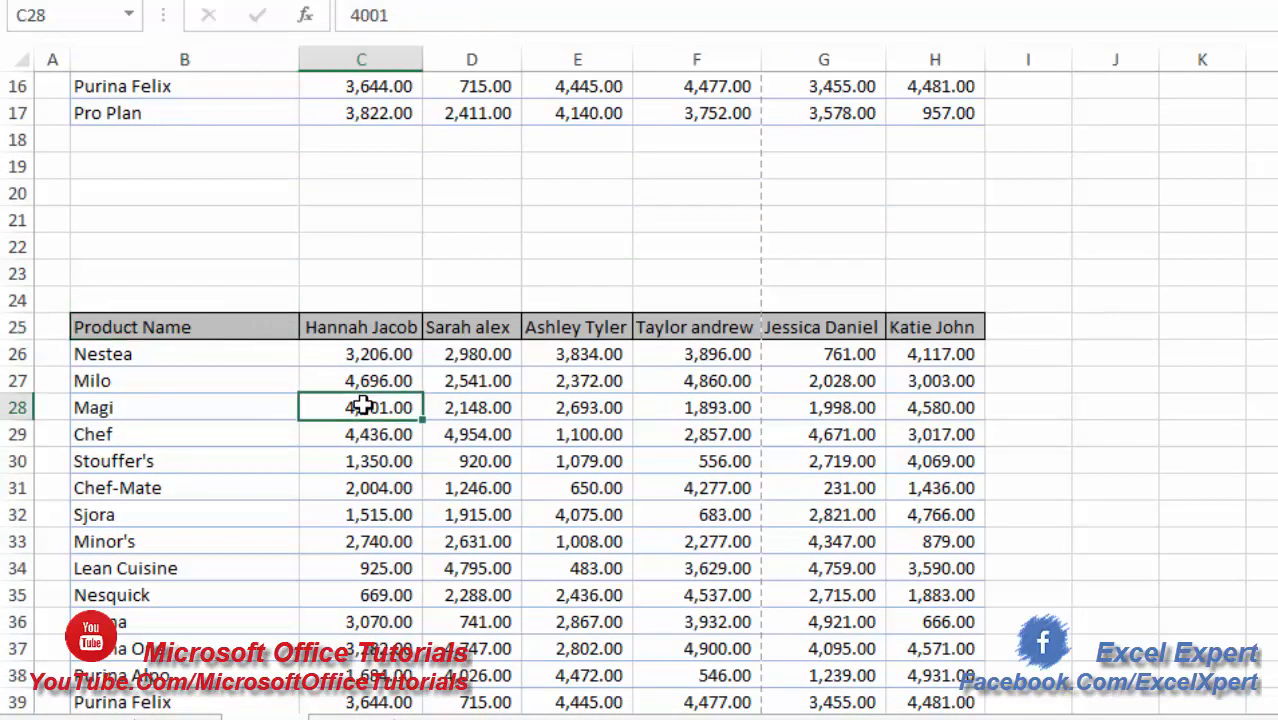
left_click(268, 334)
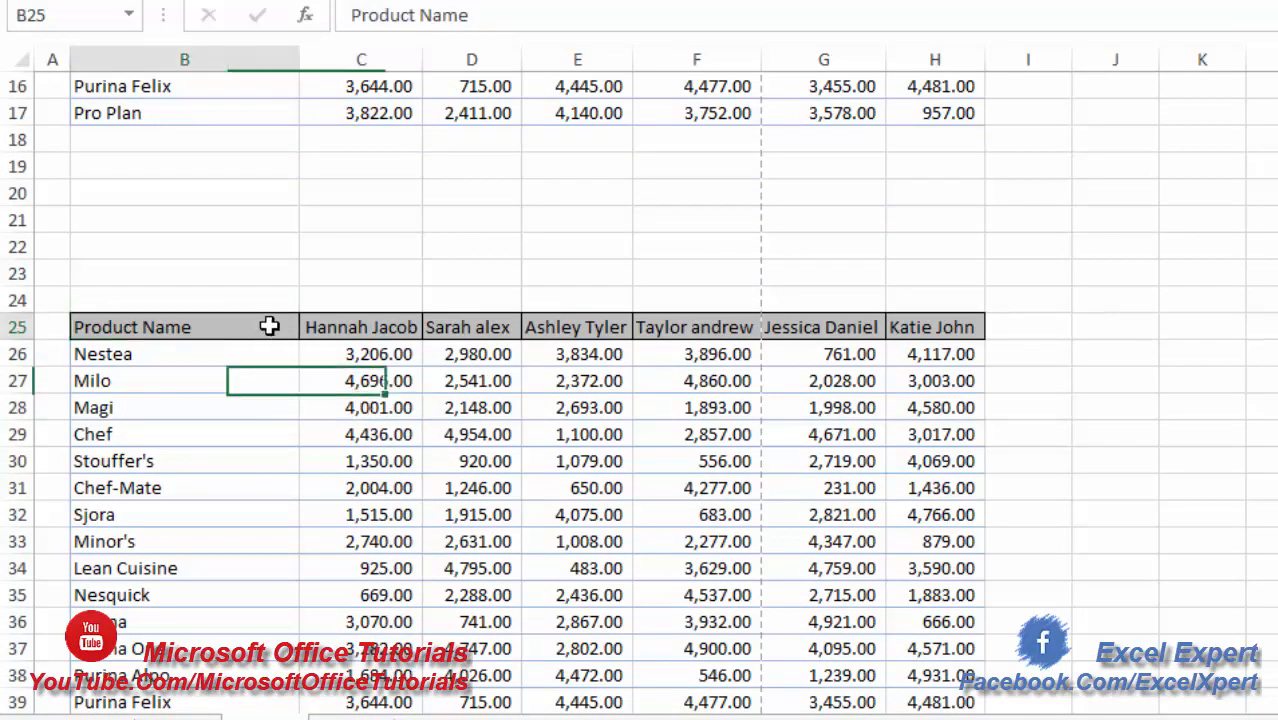
left_click(292, 356)
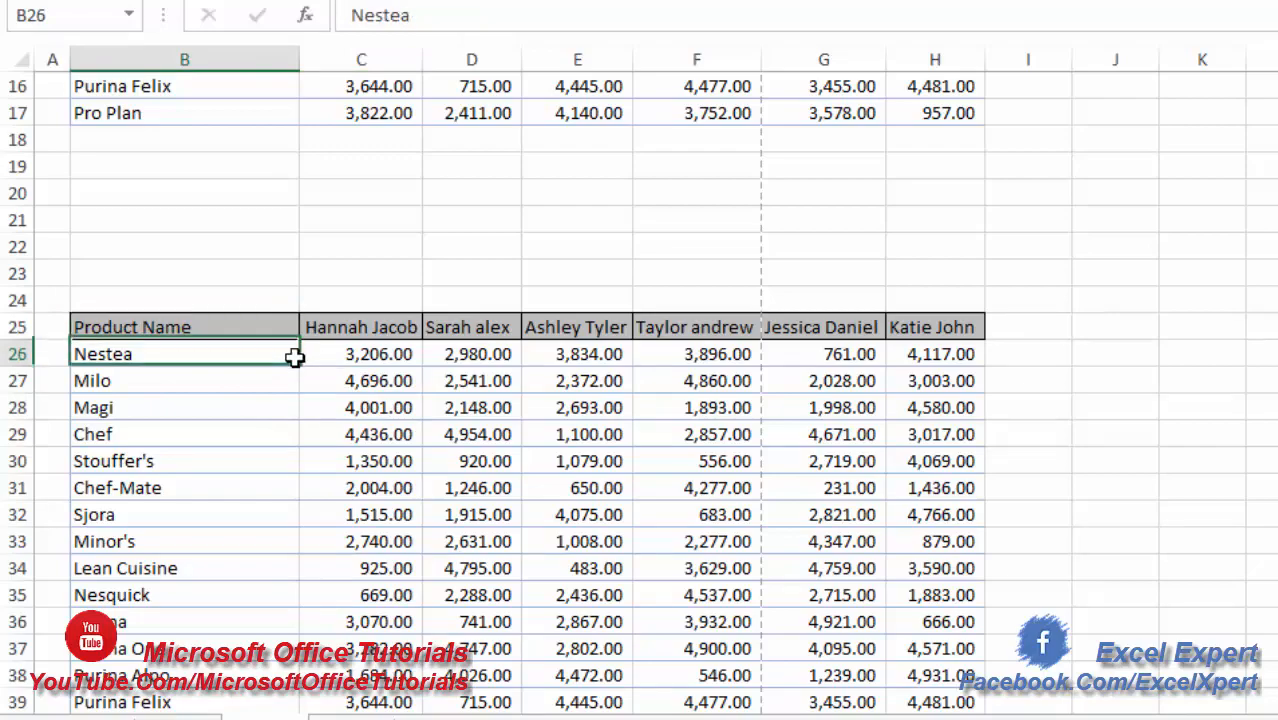
- Add a diagonal border from upper-left to lower-right across the Product Name header cell B25
left_click(245, 324)
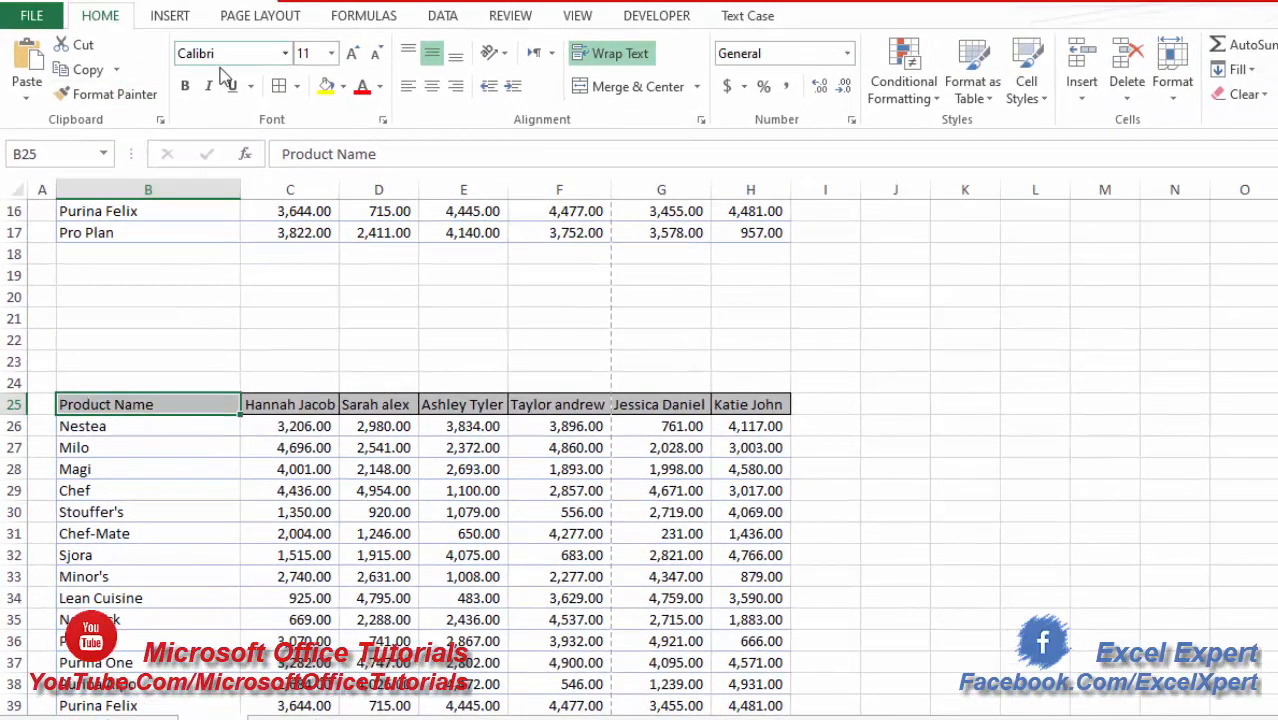
left_click(297, 86)
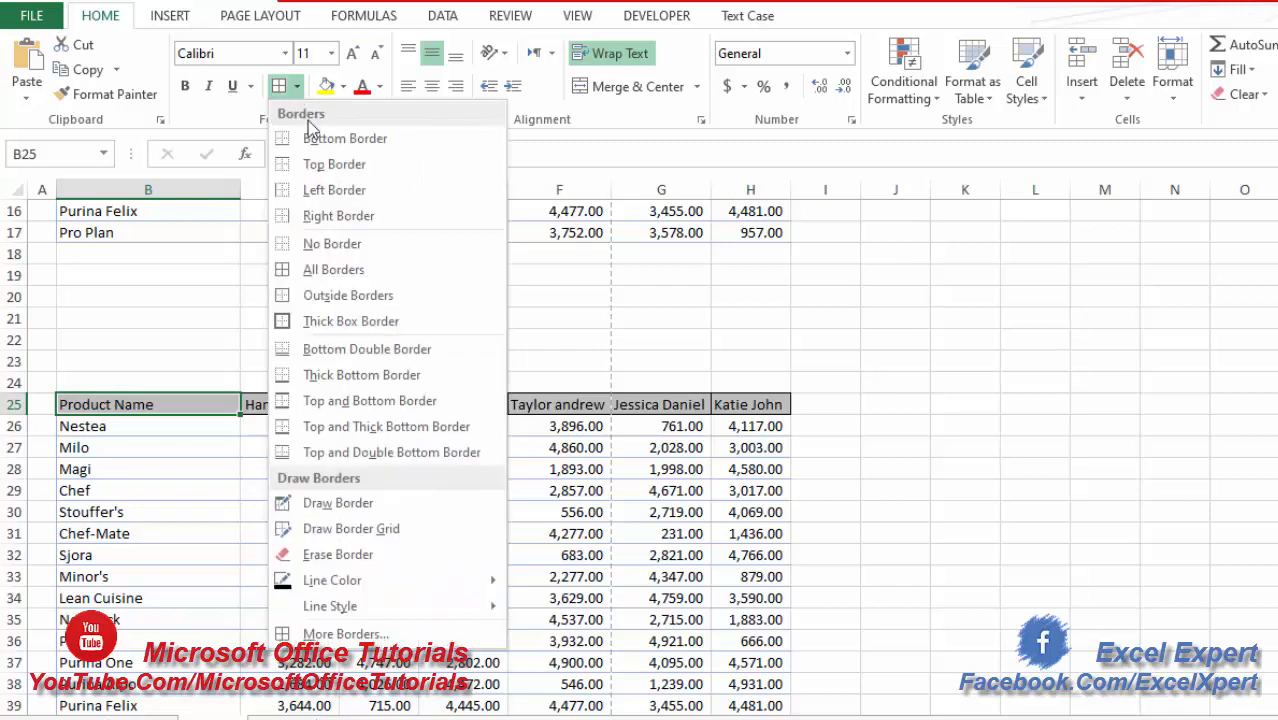
left_click(345, 634)
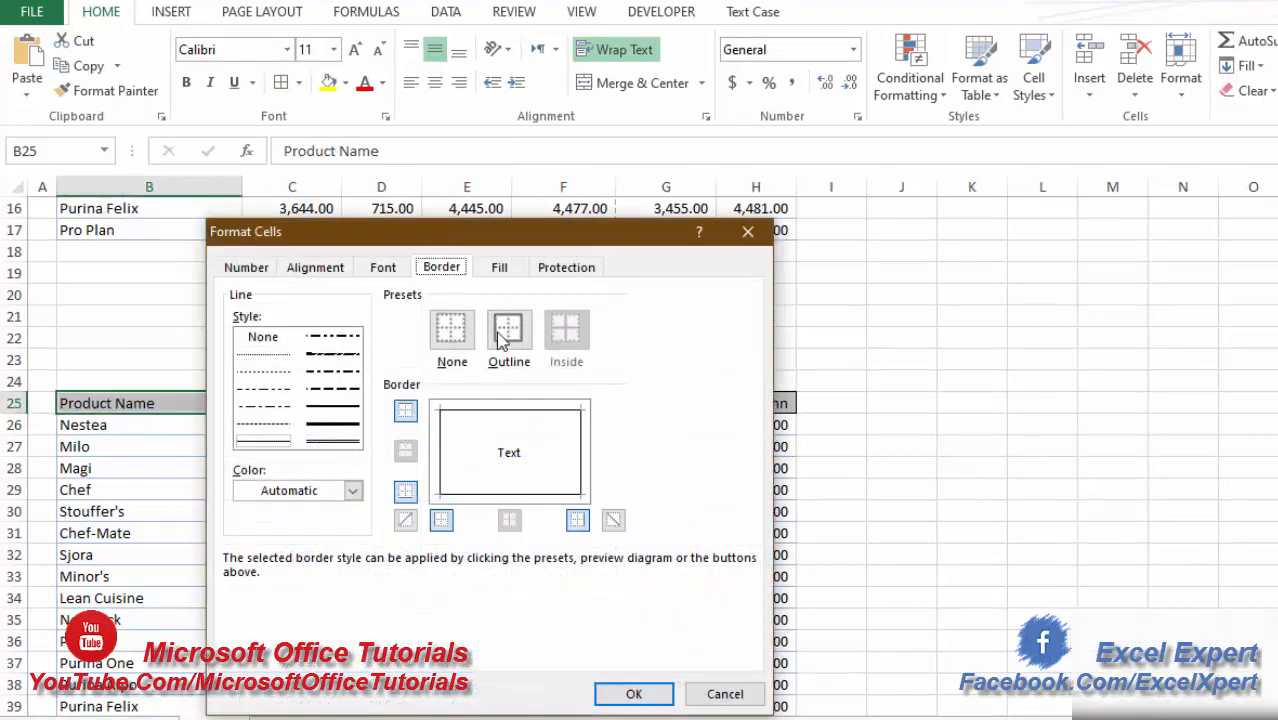
left_click(502, 340)
left_click(612, 520)
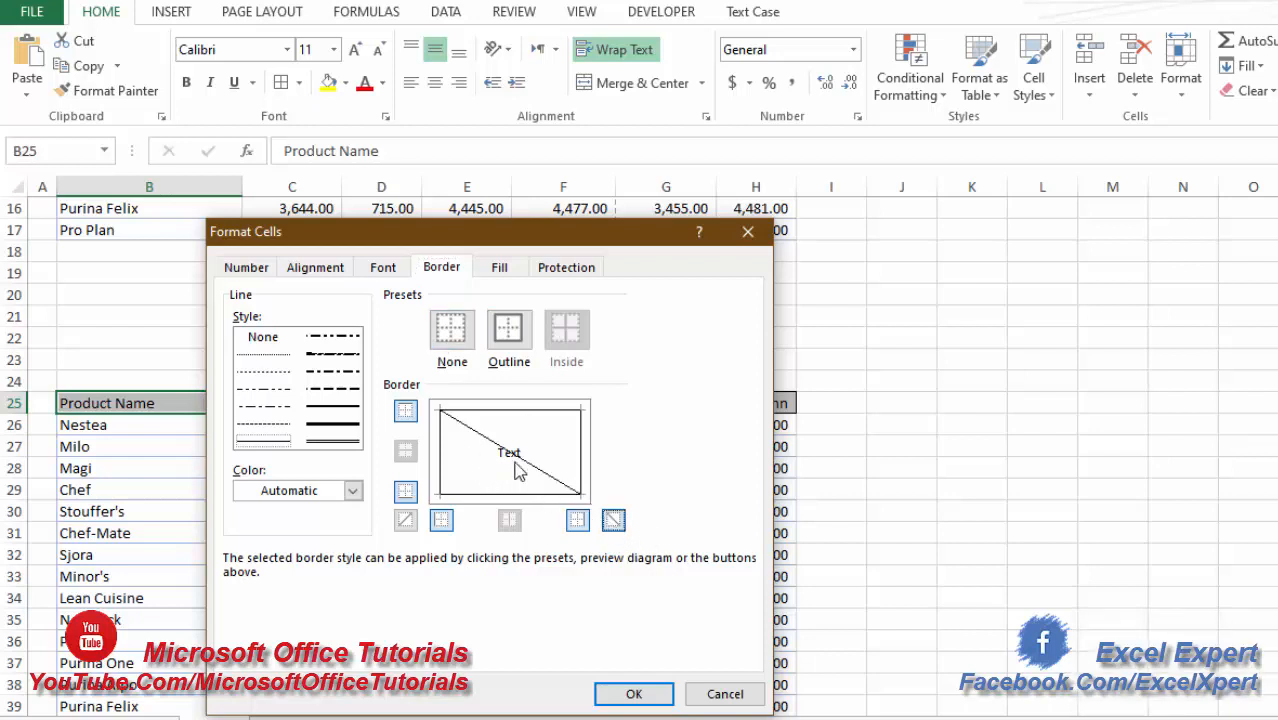
left_click(632, 693)
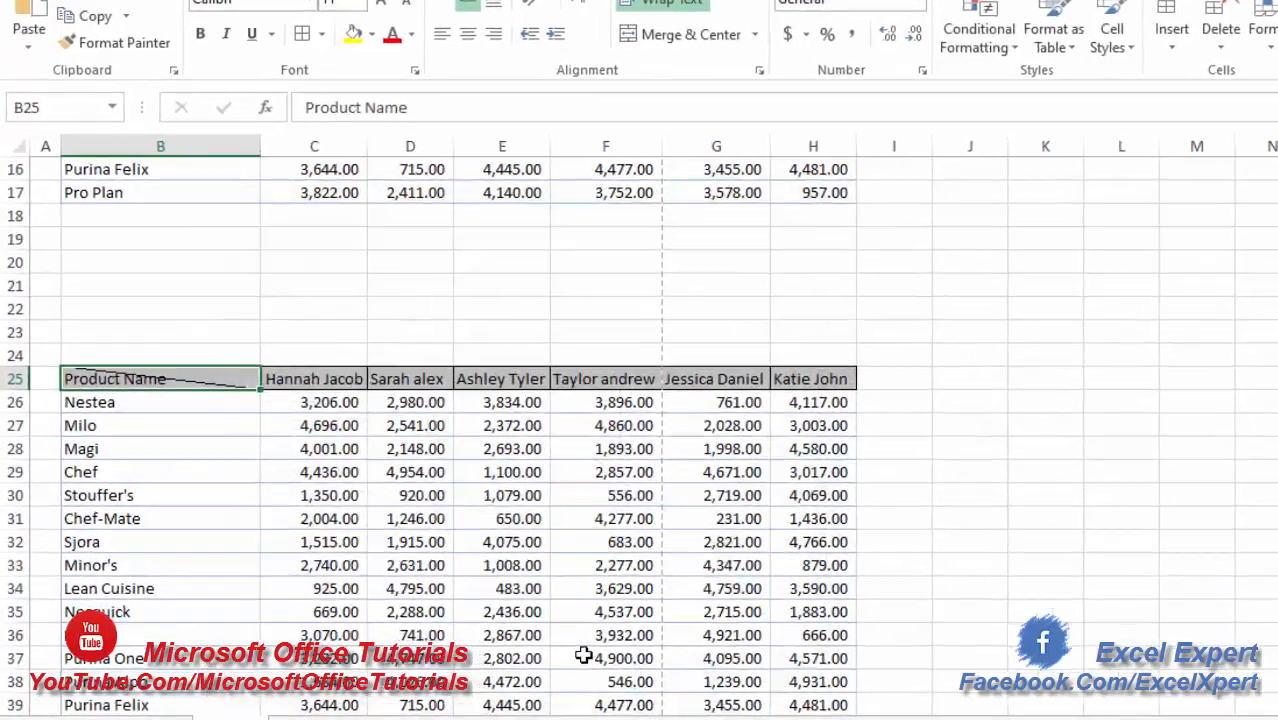
- Examine how the diagonal in B25 relates to the product list below and the person headers beside it
left_click(200, 468)
left_click(150, 334)
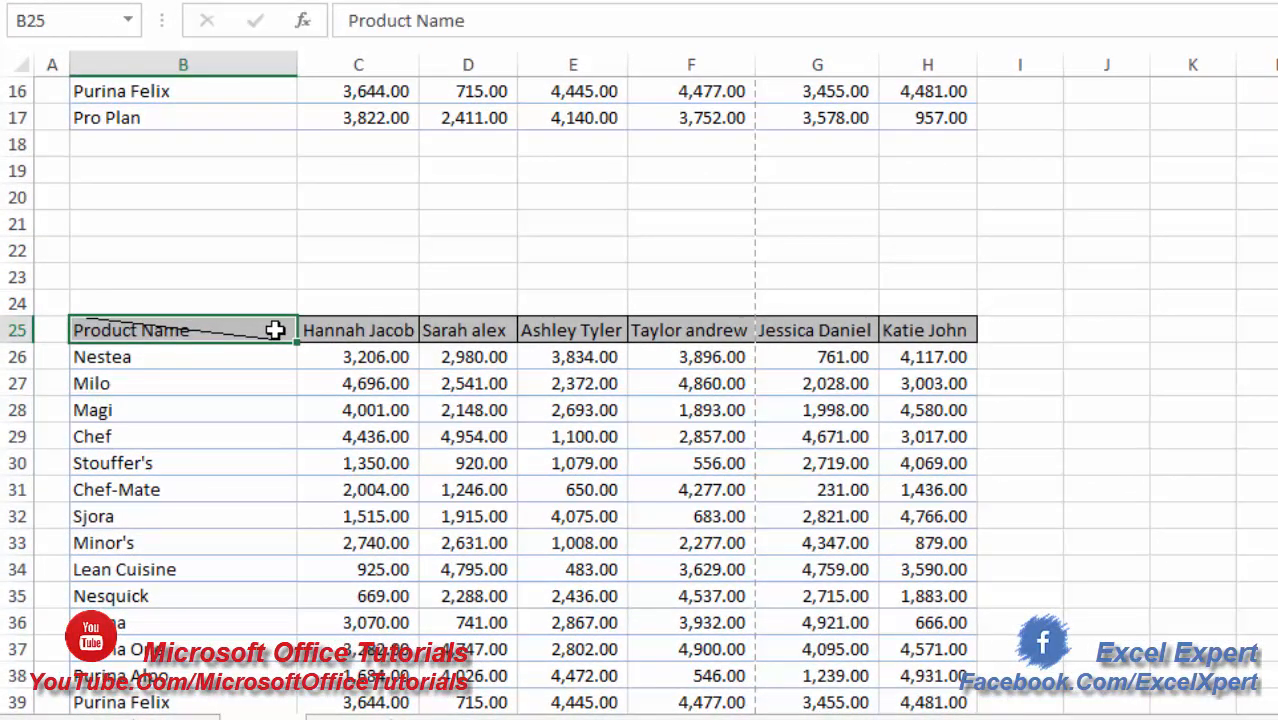
left_click(130, 352)
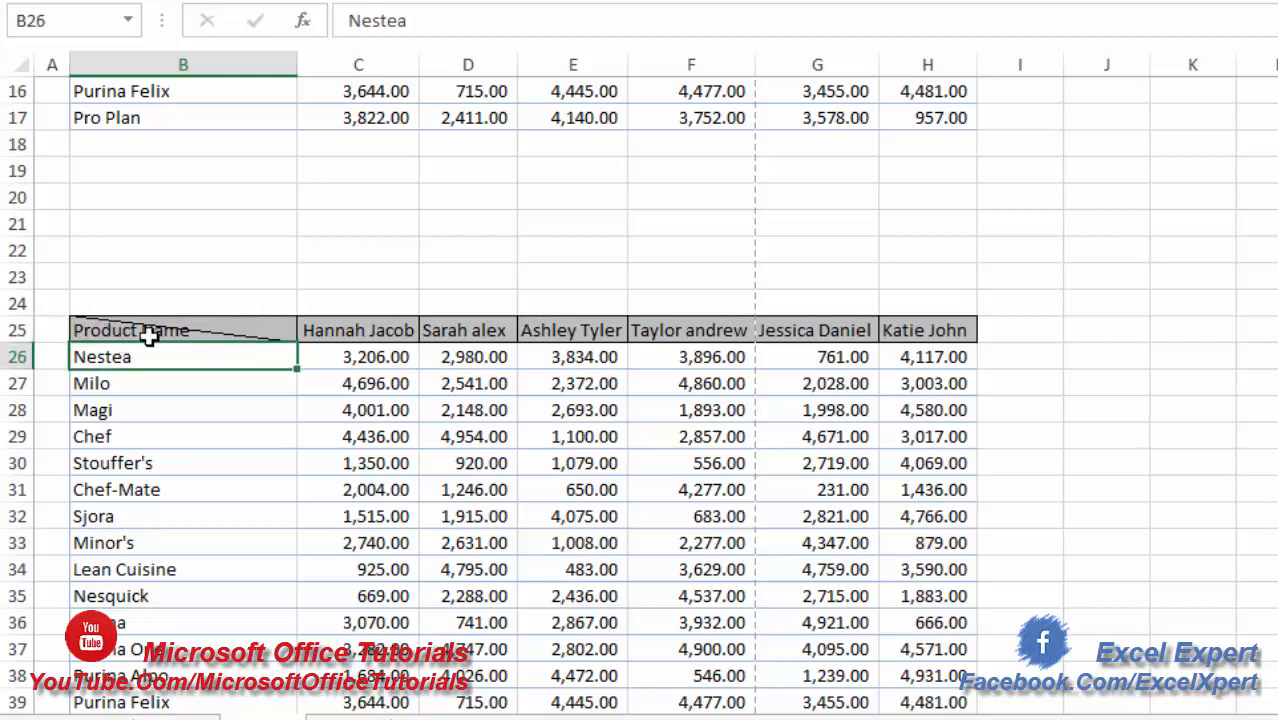
left_click(278, 330)
left_click_drag(305, 331, 932, 330)
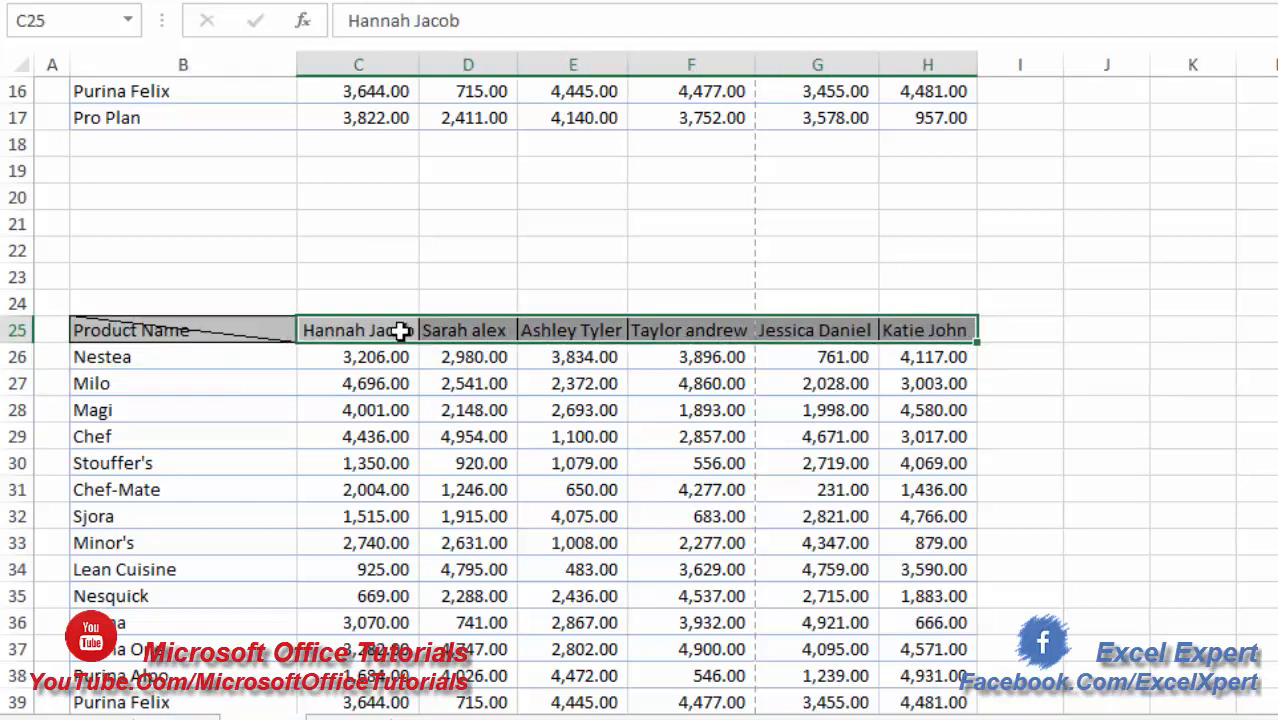
left_click(125, 353)
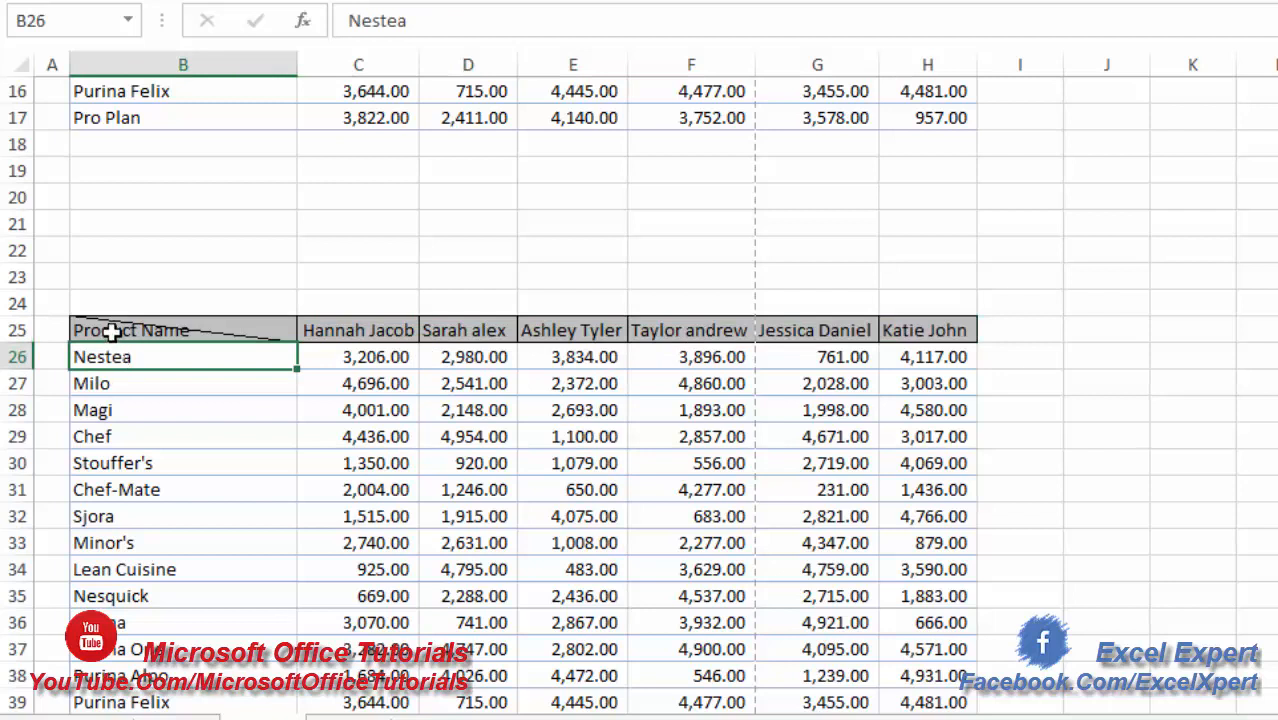
- Insert a line break before "Product Name" in cell B25 so the label sits on the second line
left_click(85, 331)
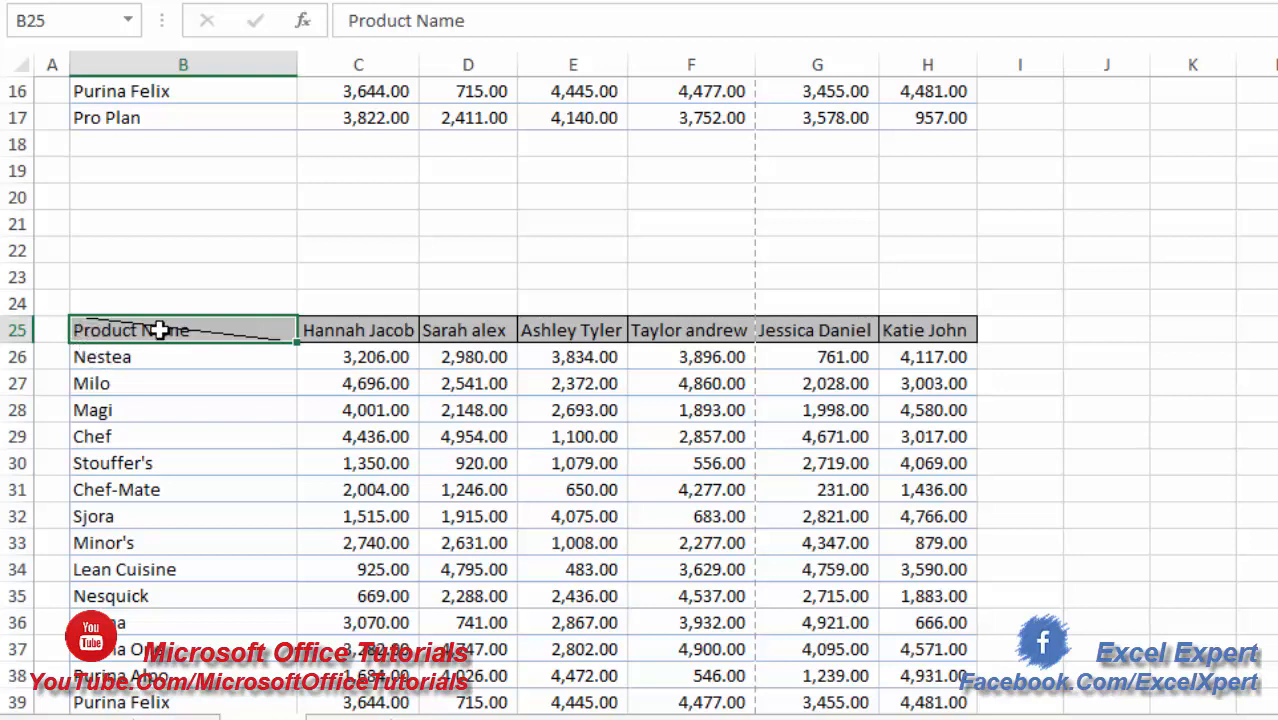
left_click(70, 331)
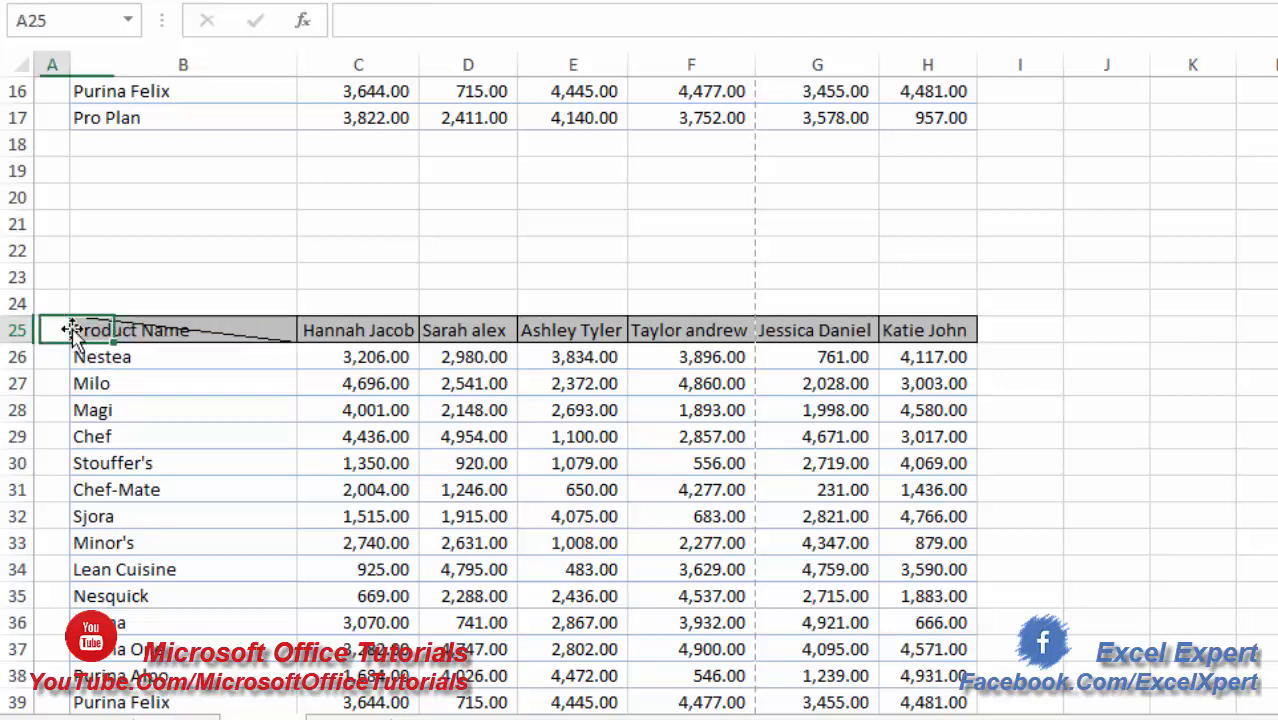
key("Delete")
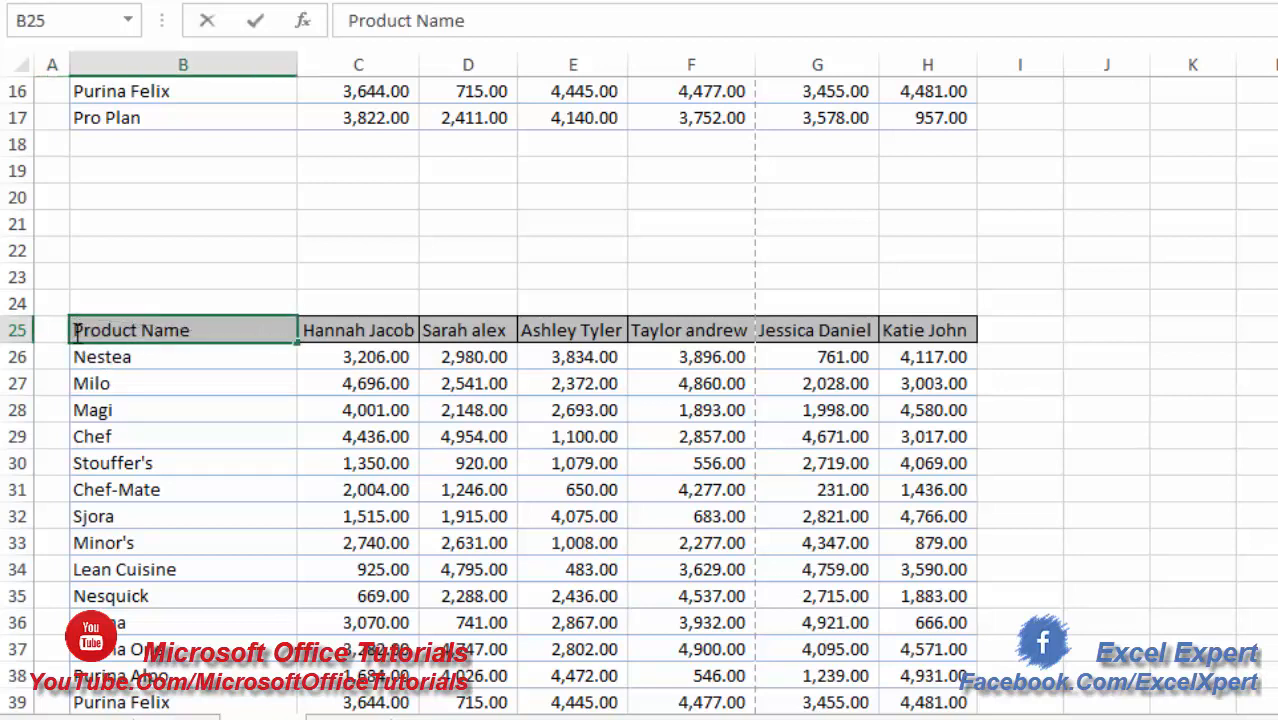
key("alt+Return")
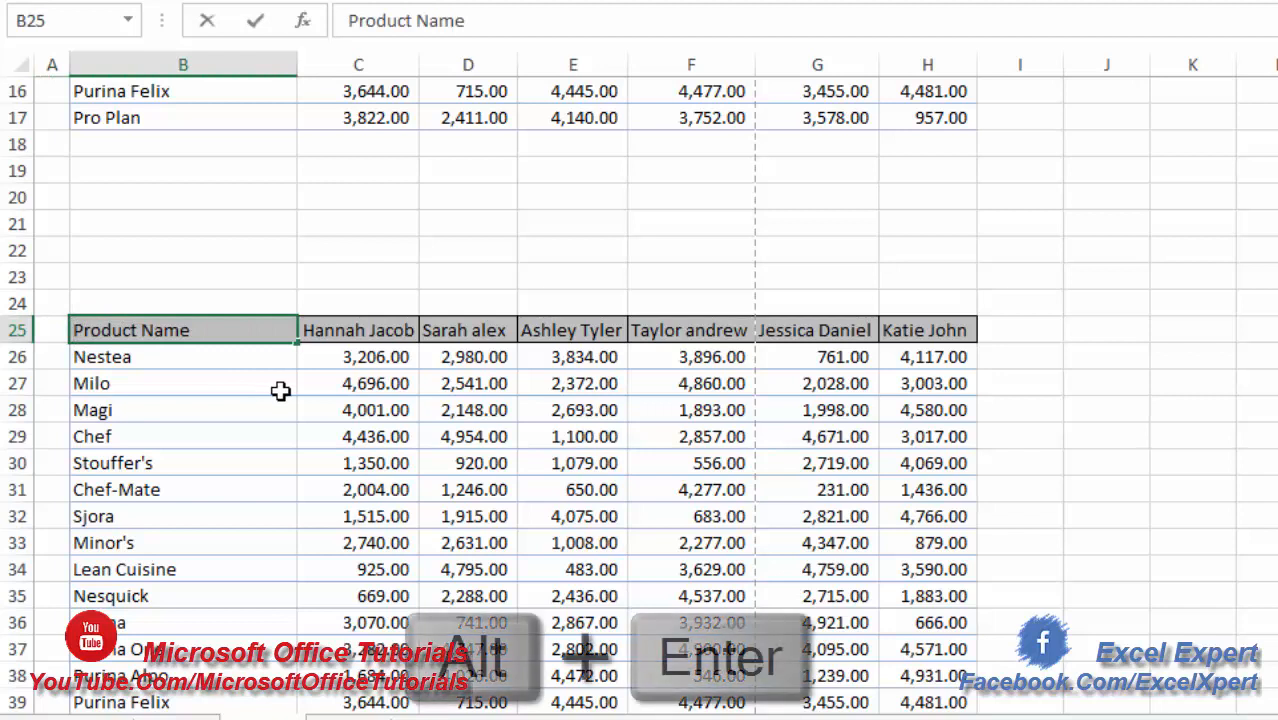
key("alt+Return")
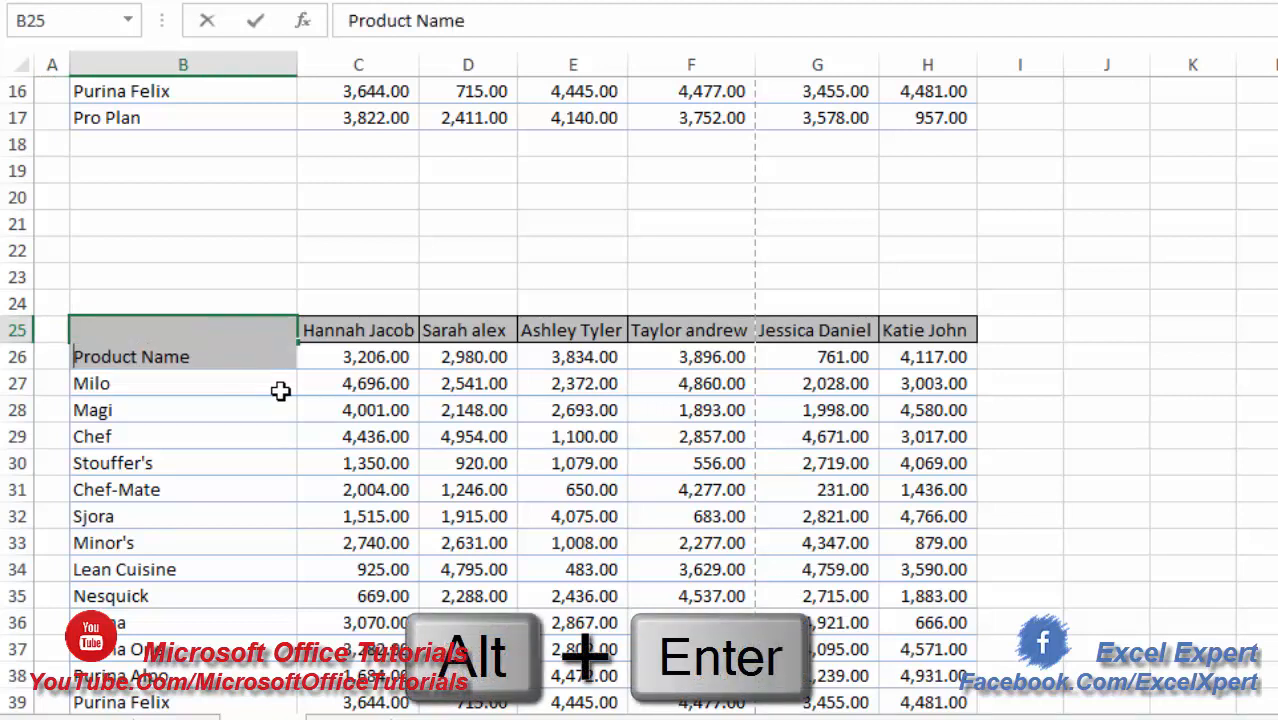
key("ctrl+Return")
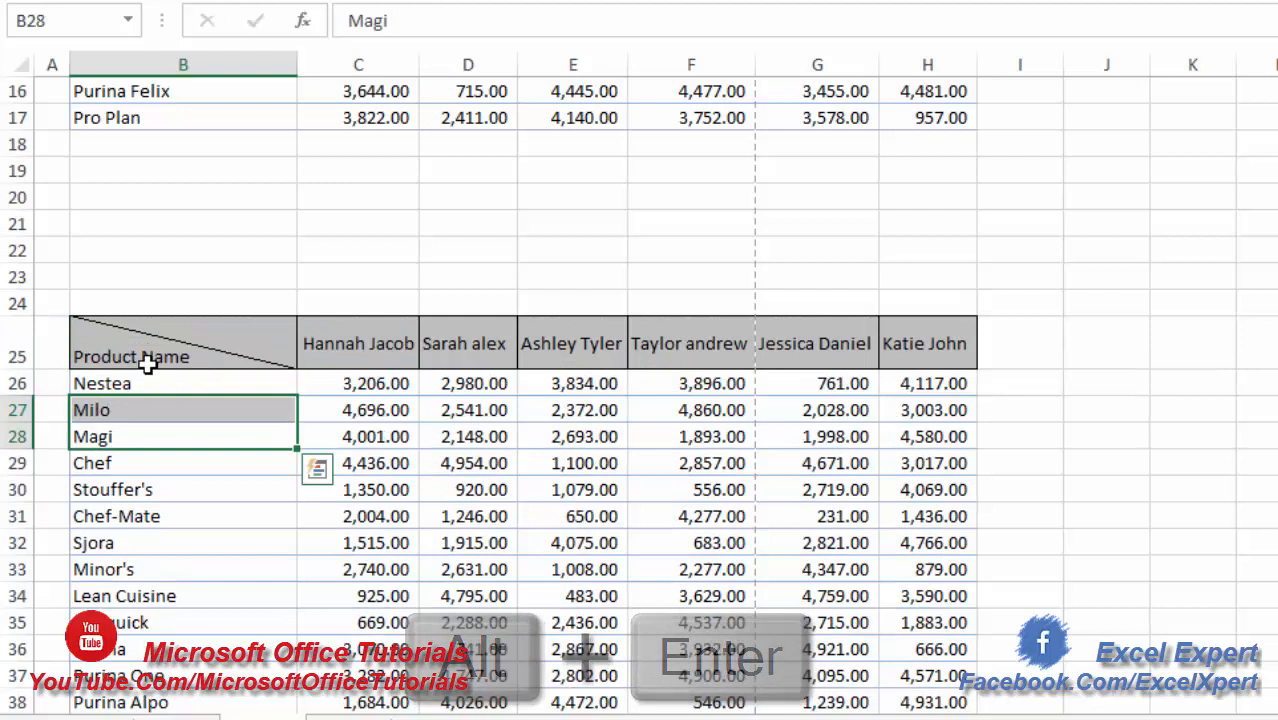
left_click(94, 343)
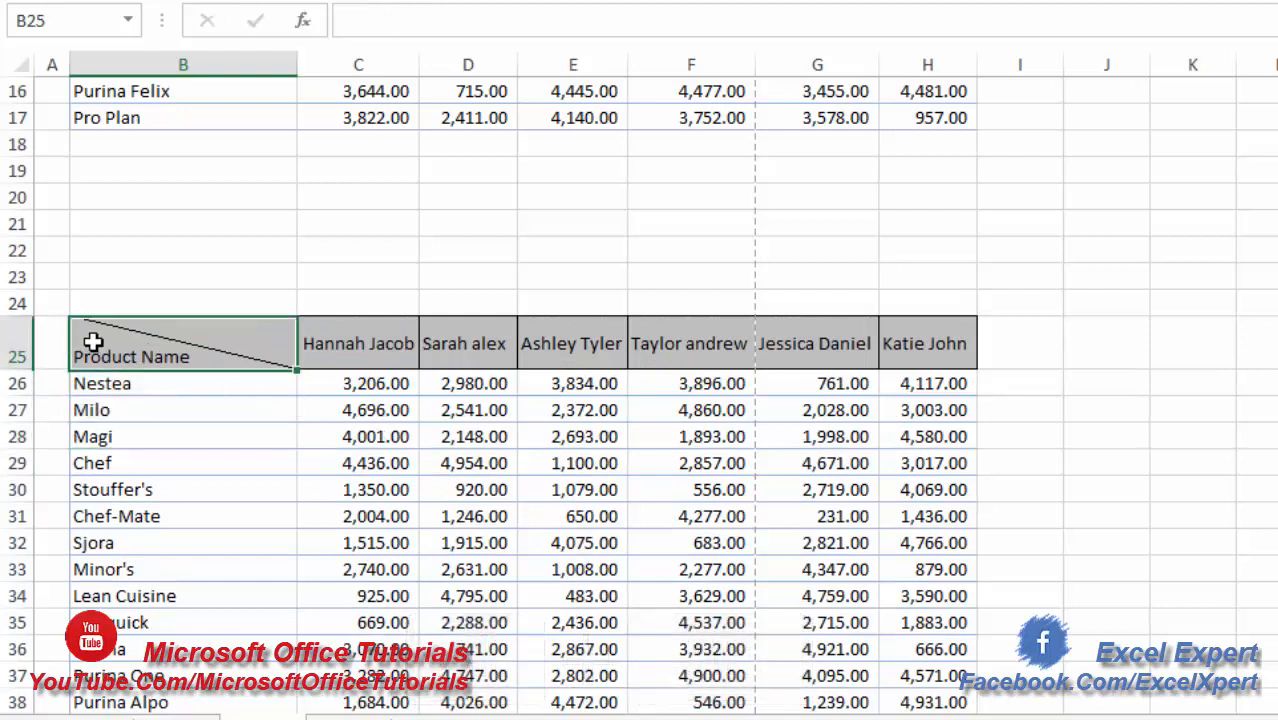
- Enter "Person Name" on the empty first line of cell B25, above "Product Name"
double_click(89, 335)
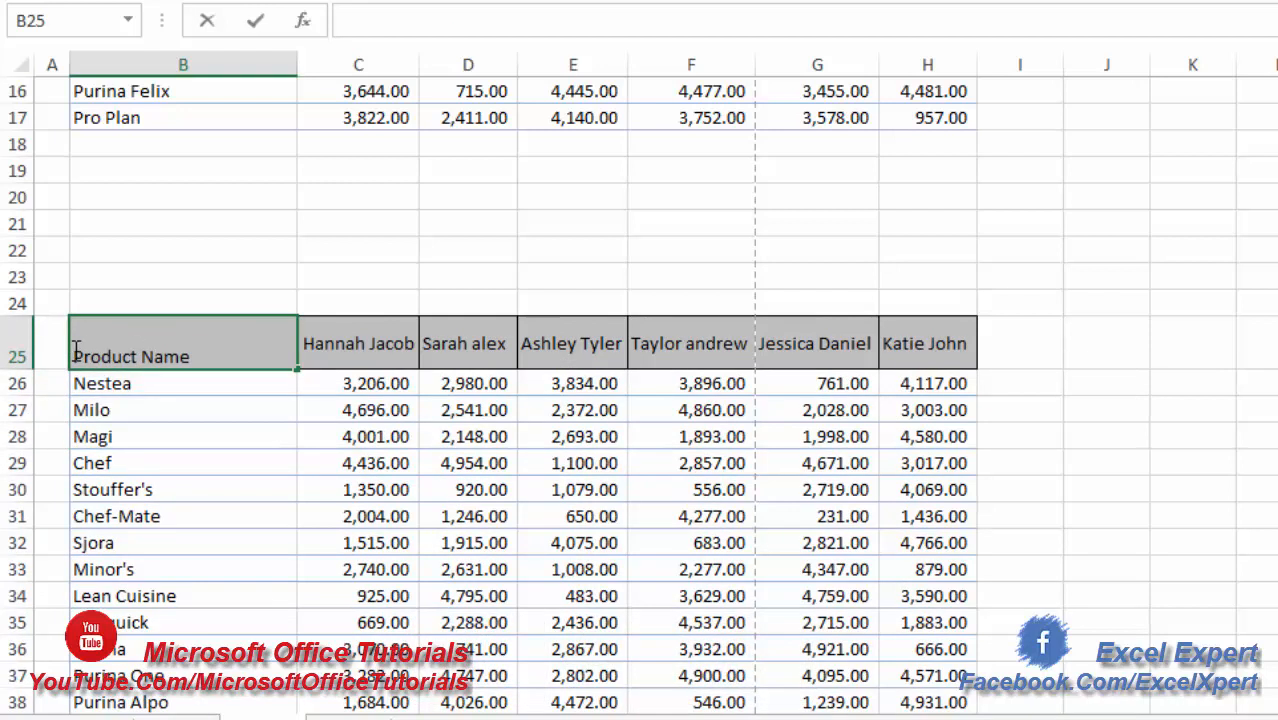
double_click(75, 348)
left_click(163, 437)
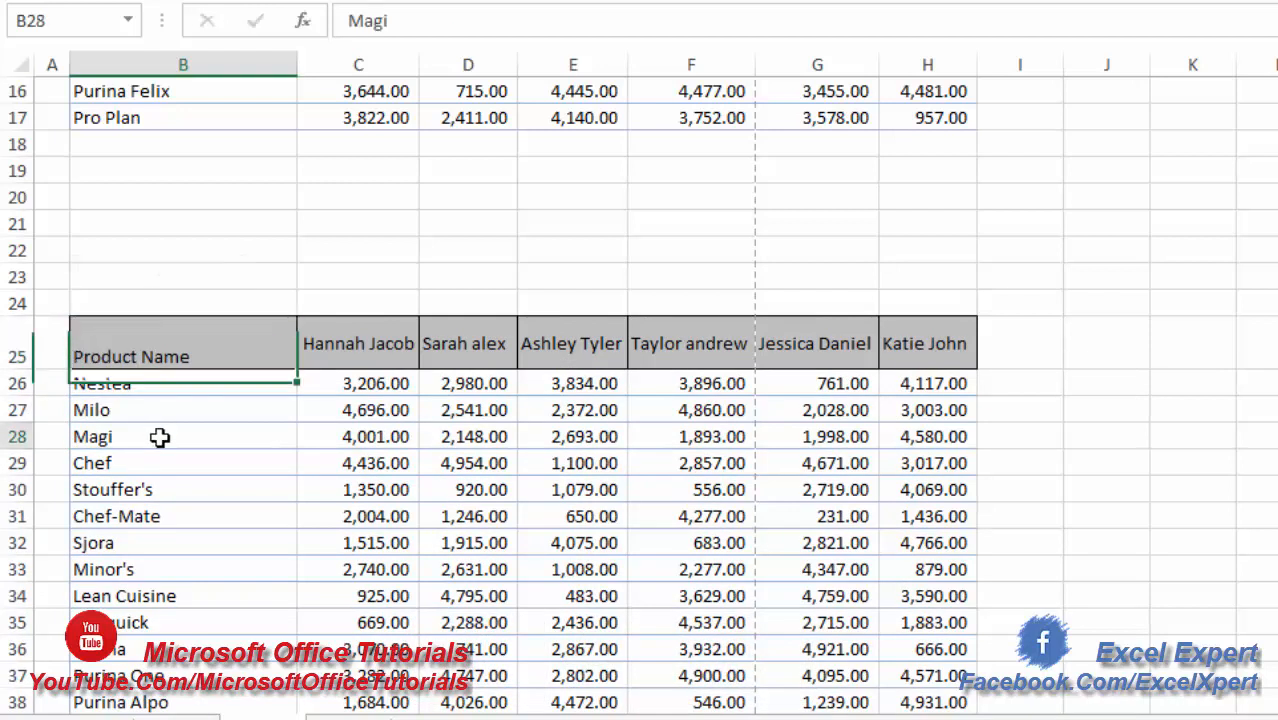
left_click(70, 321)
double_click(76, 324)
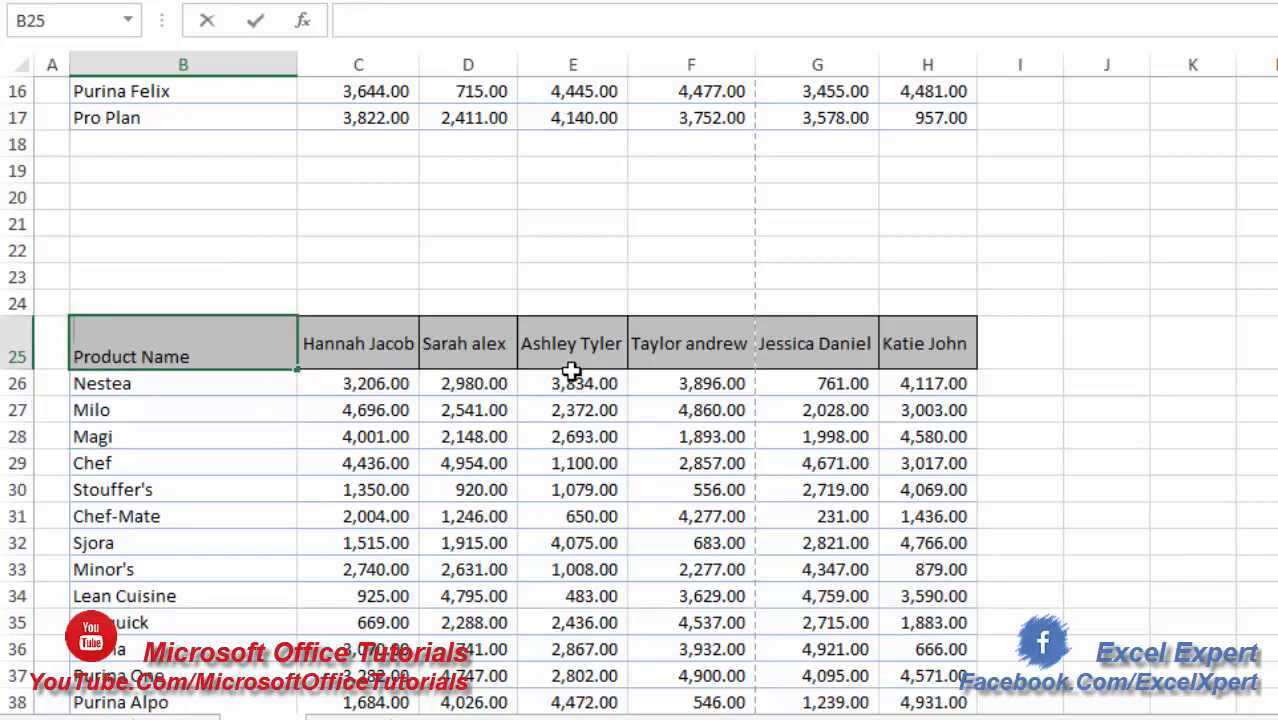
type("Person Name")
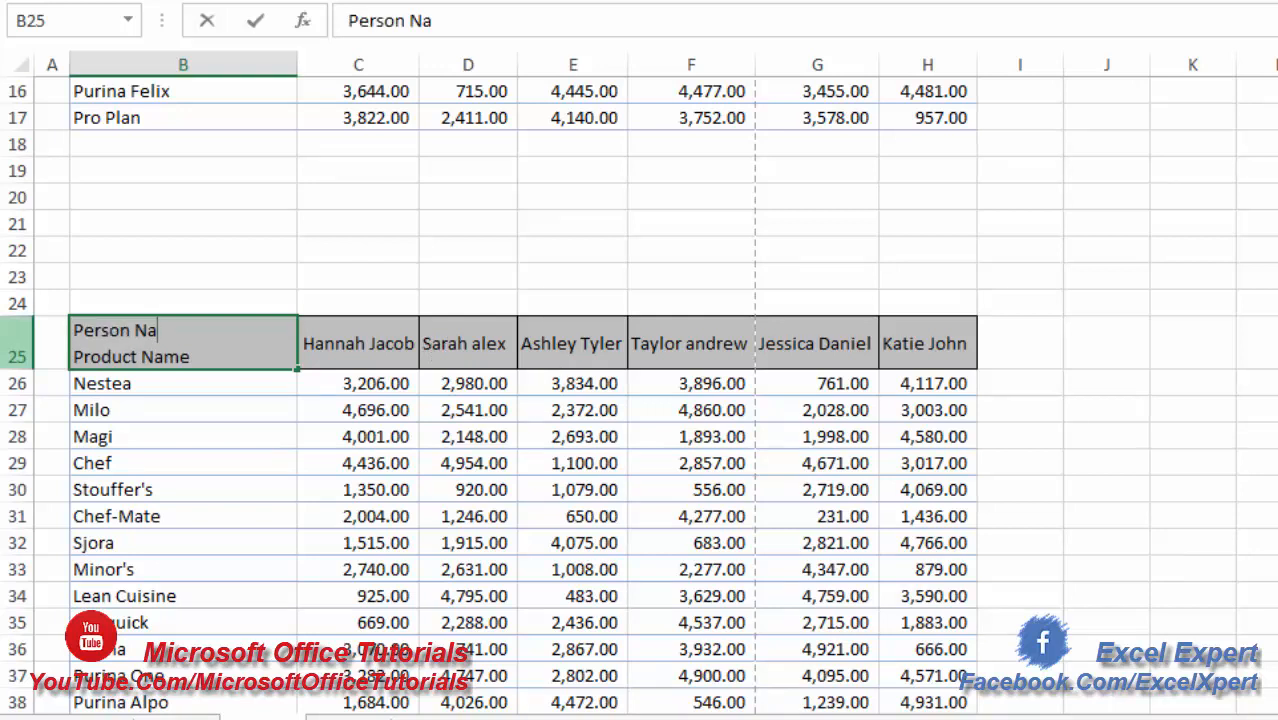
left_click(205, 437)
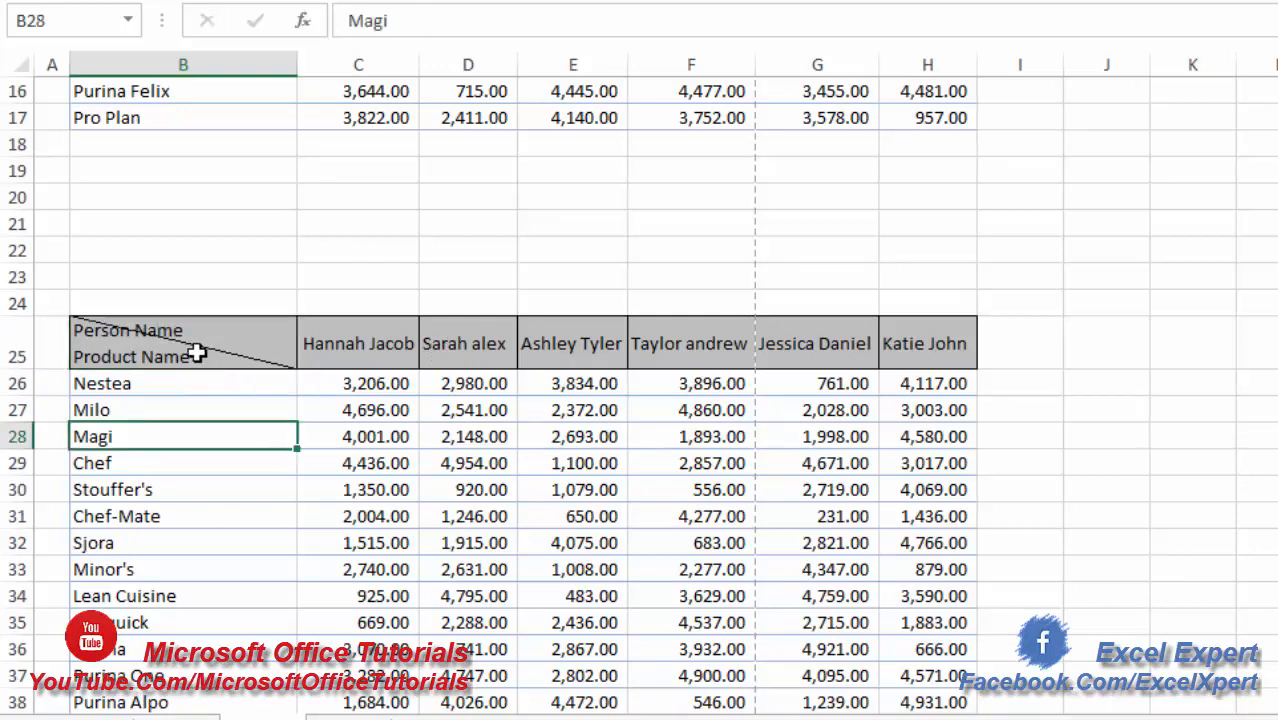
- Shift "Person Name" in cell B25 with leading spaces to the right half of the cell, above the diagonal line
left_click(82, 333)
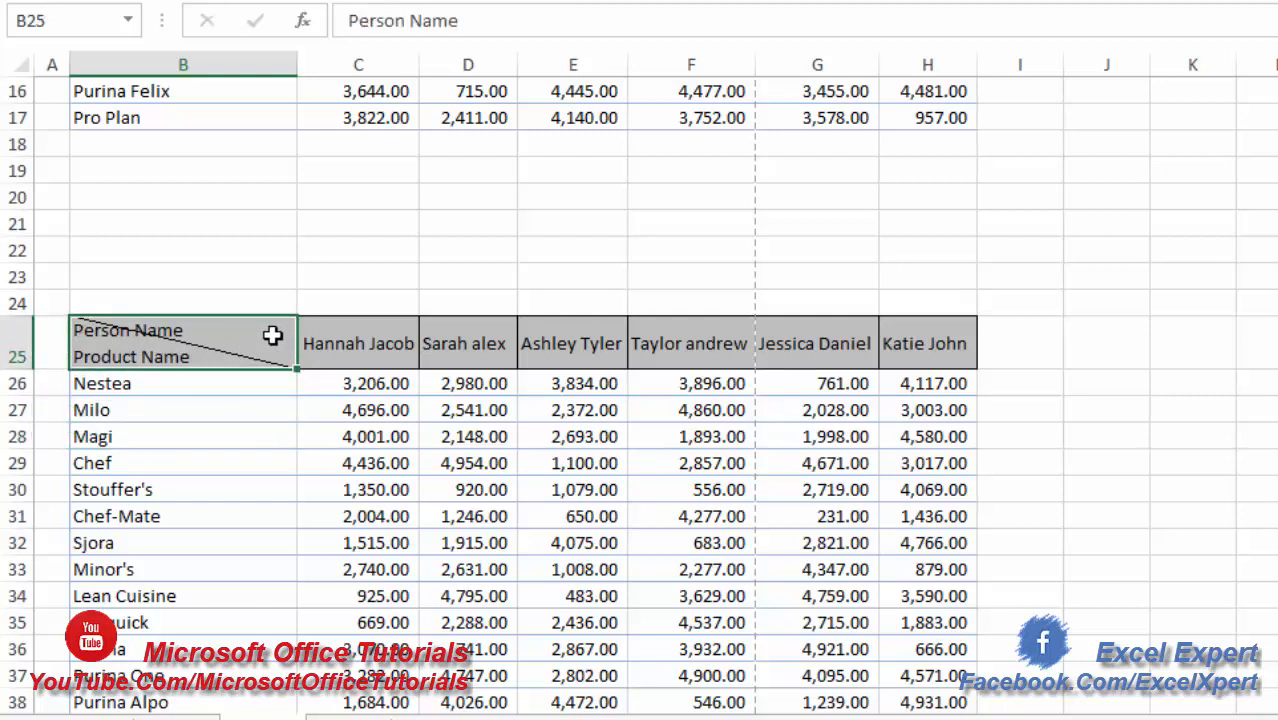
double_click(84, 333)
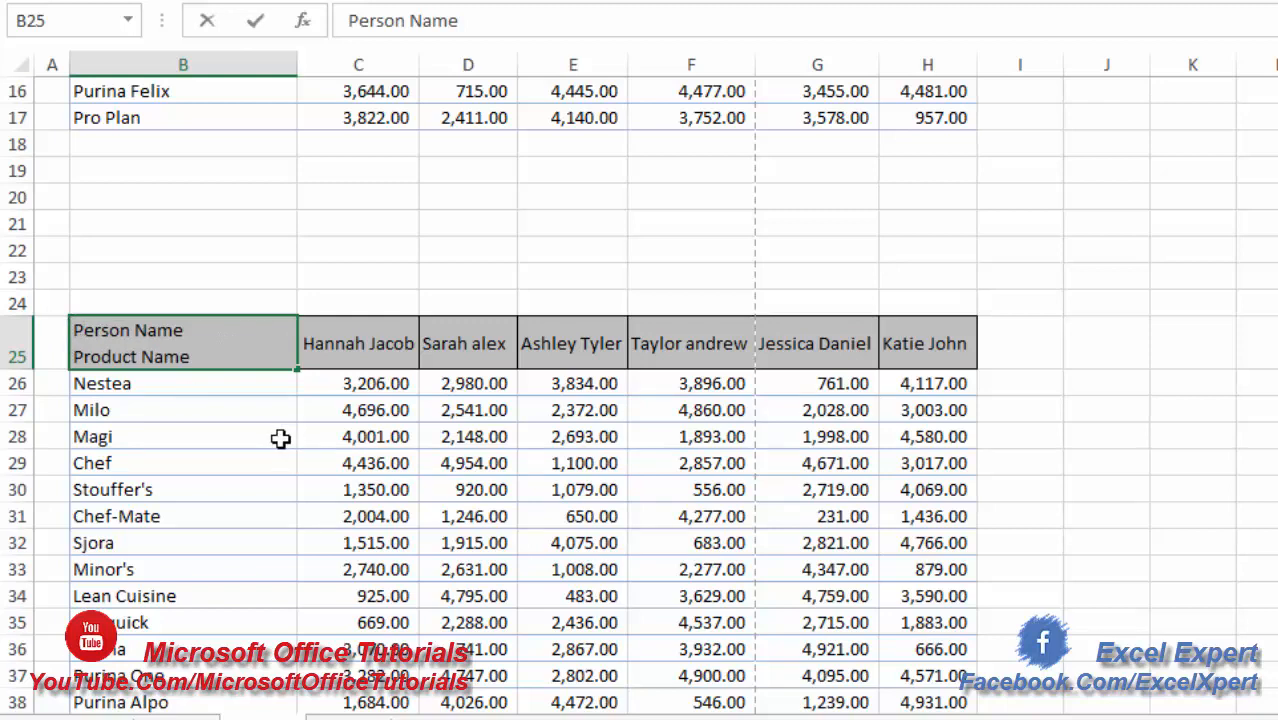
key("Return")
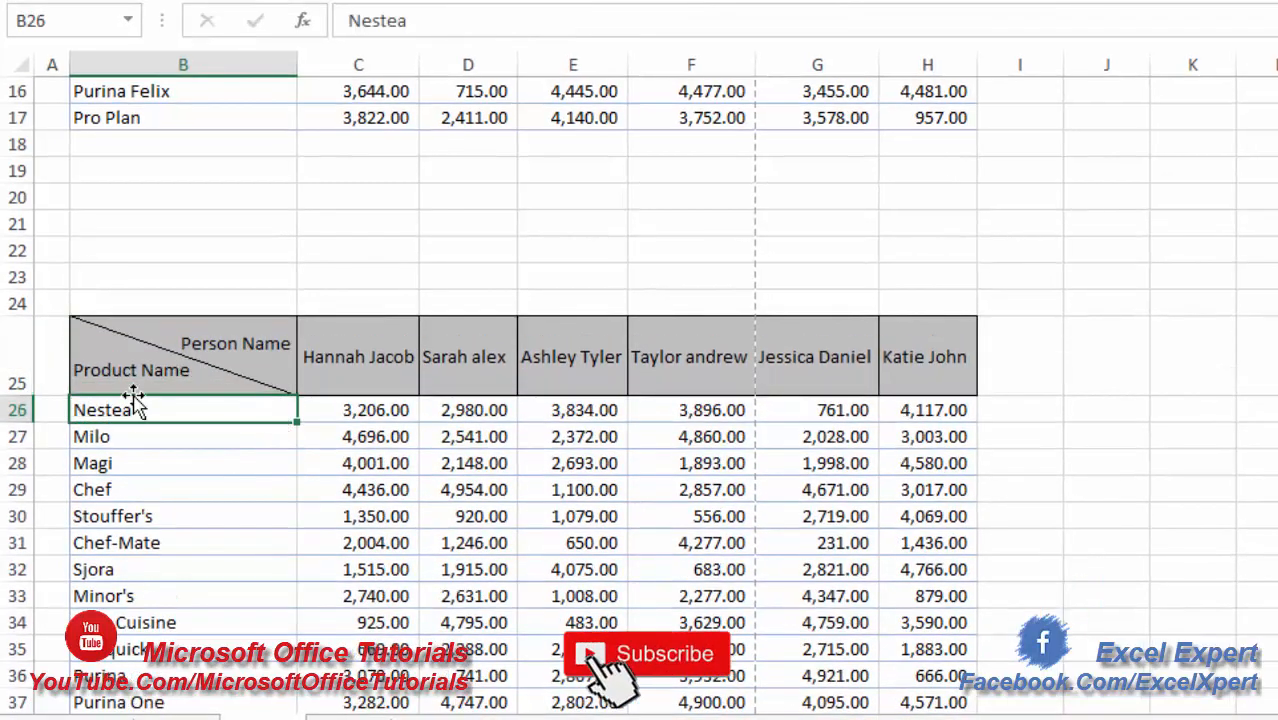
left_click_drag(146, 432, 125, 596)
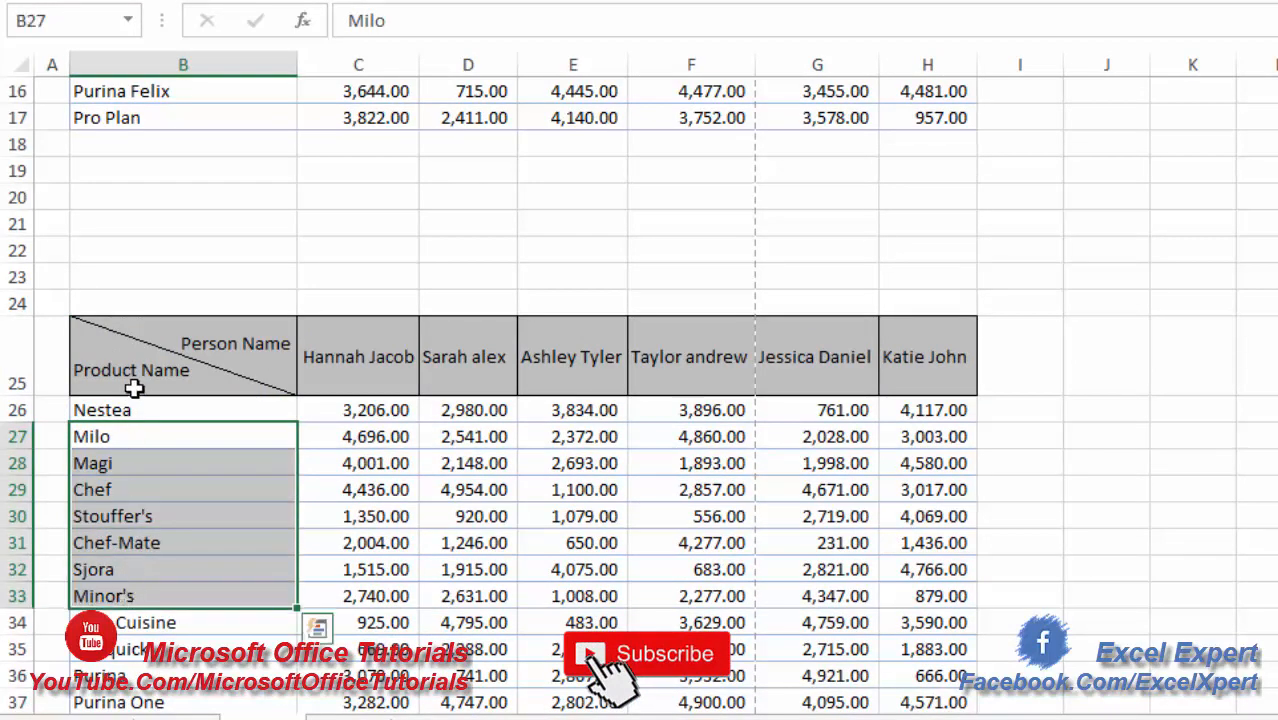
- Examine the person-name headers in C25:H25 against the "Person Name" label in B25
left_click_drag(394, 362, 925, 357)
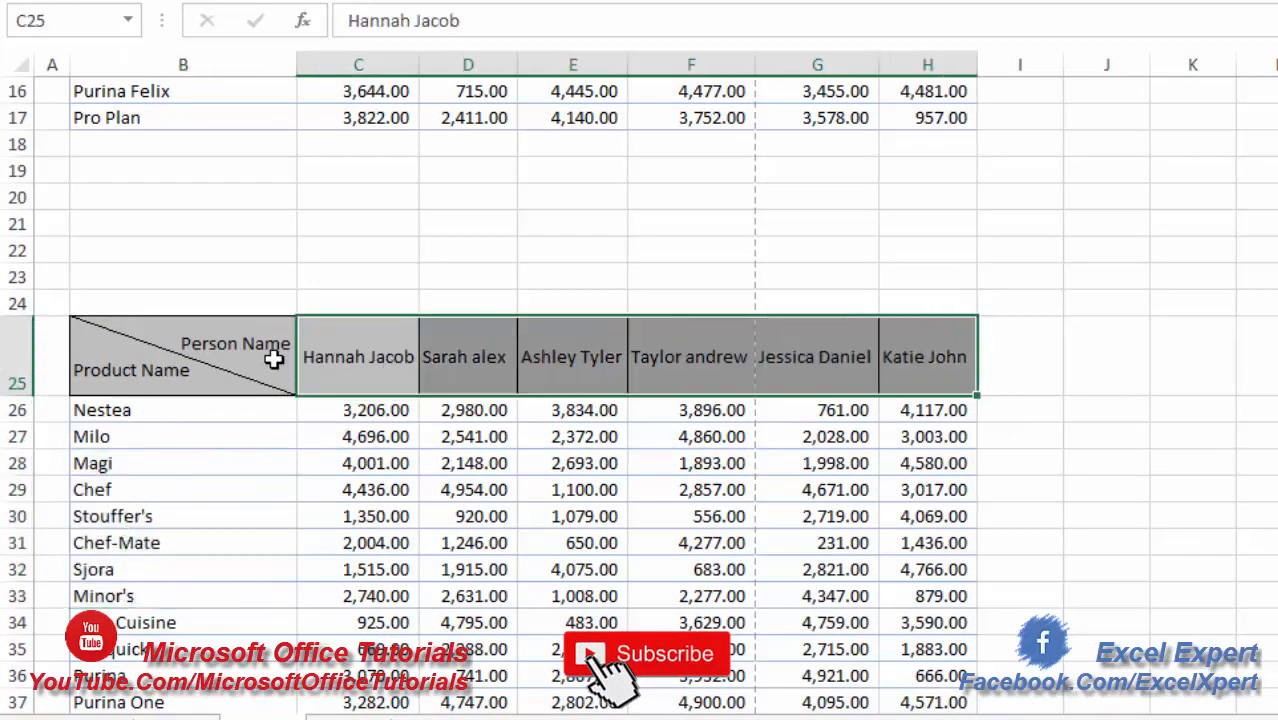
left_click(285, 440)
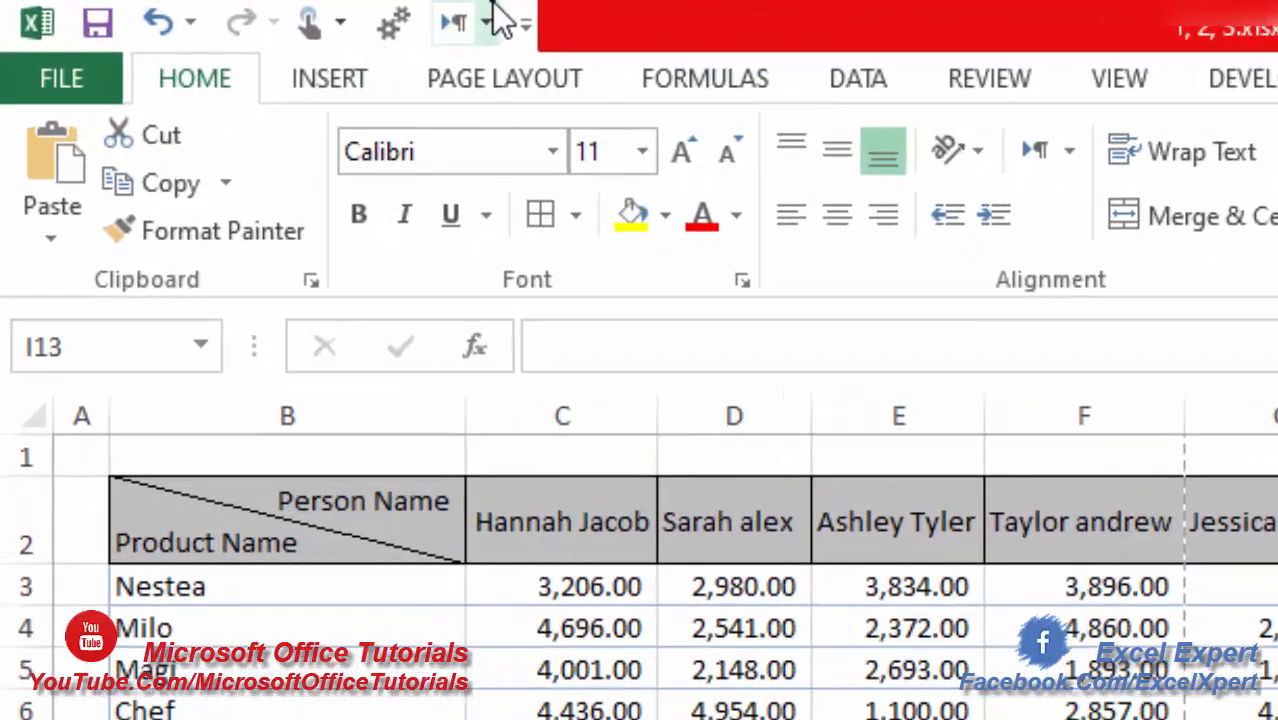
- Add the Send command from All Commands to the Quick Access Toolbar for all documents
right_click(512, 6)
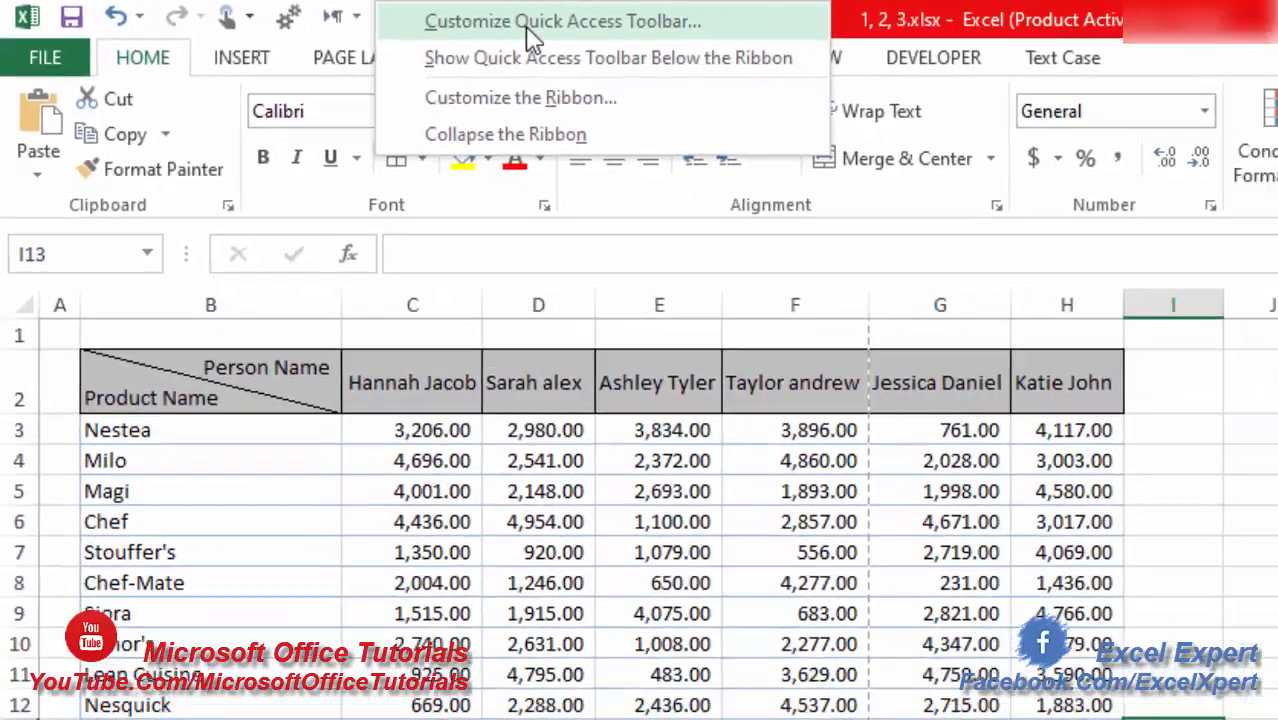
left_click(717, 33)
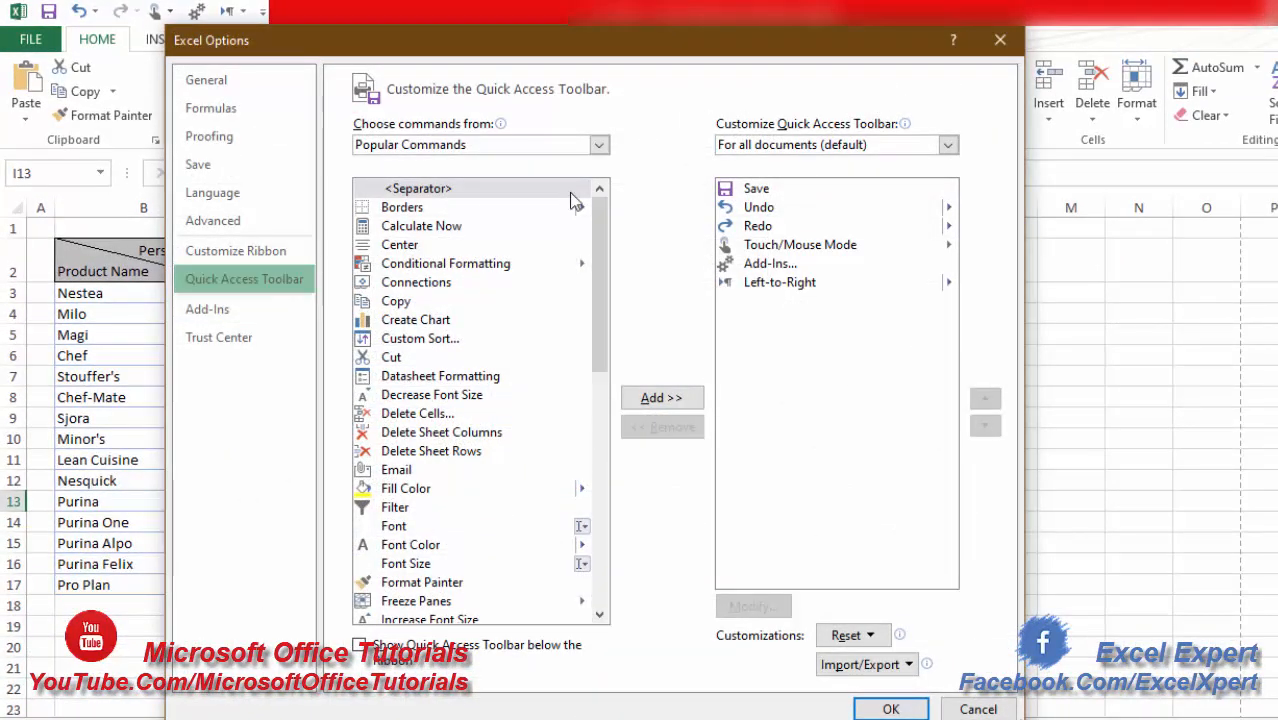
left_click(605, 145)
left_click(560, 203)
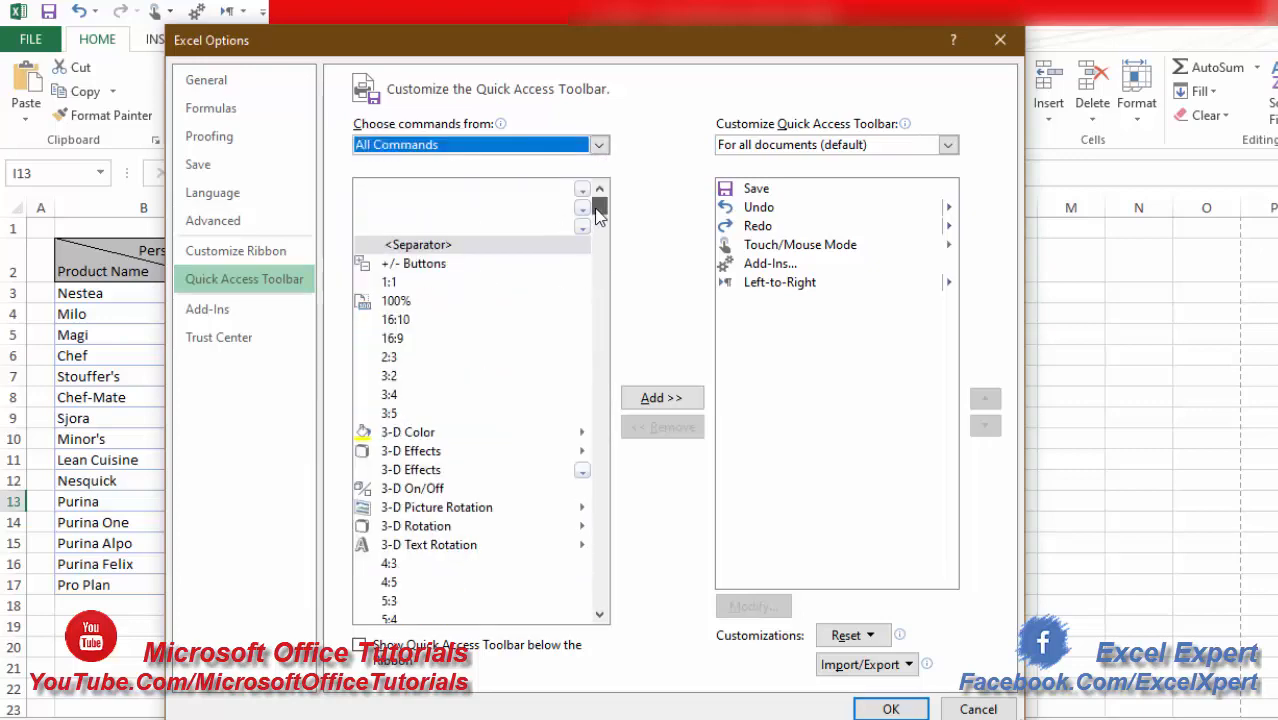
left_click_drag(594, 212, 596, 513)
left_click(402, 287)
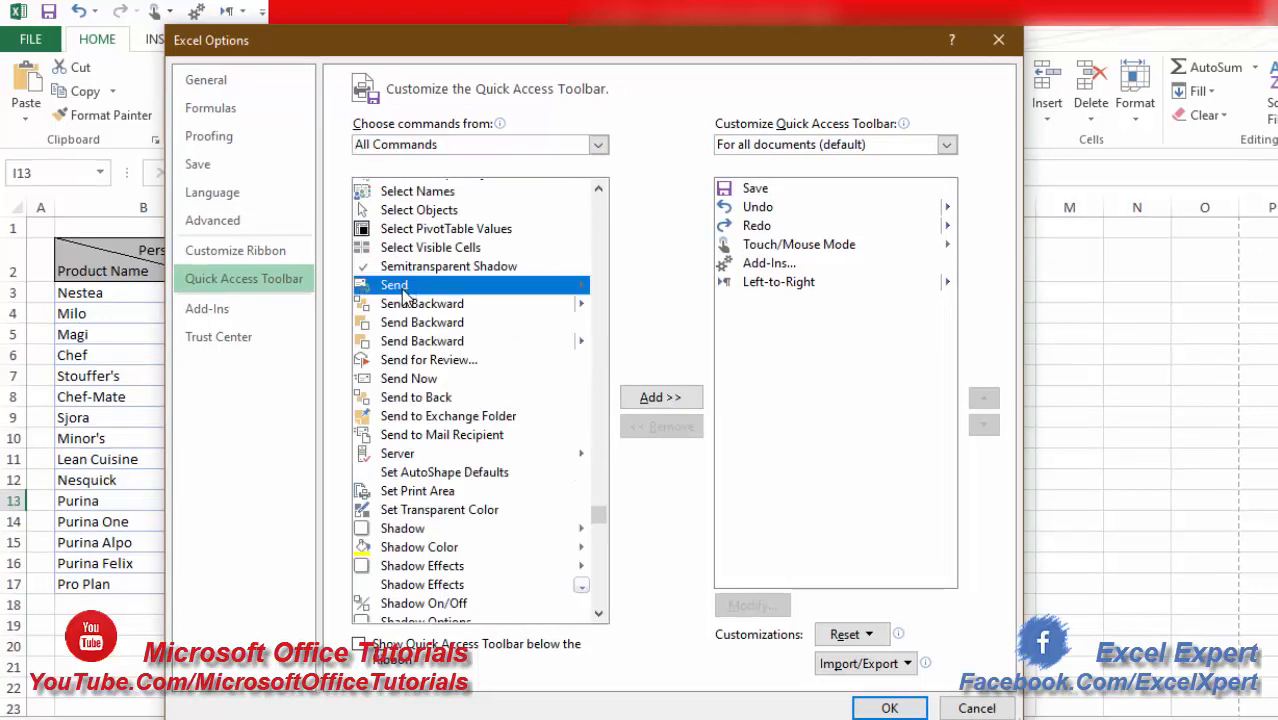
left_click(660, 397)
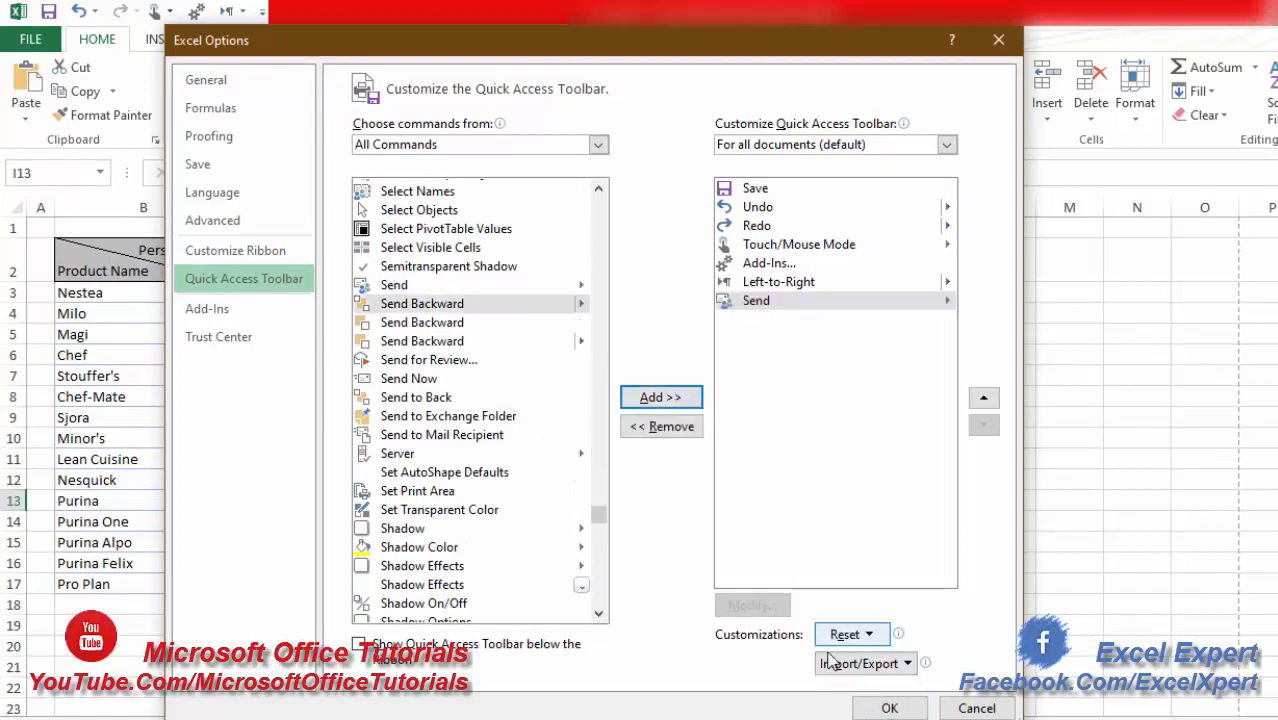
left_click(886, 708)
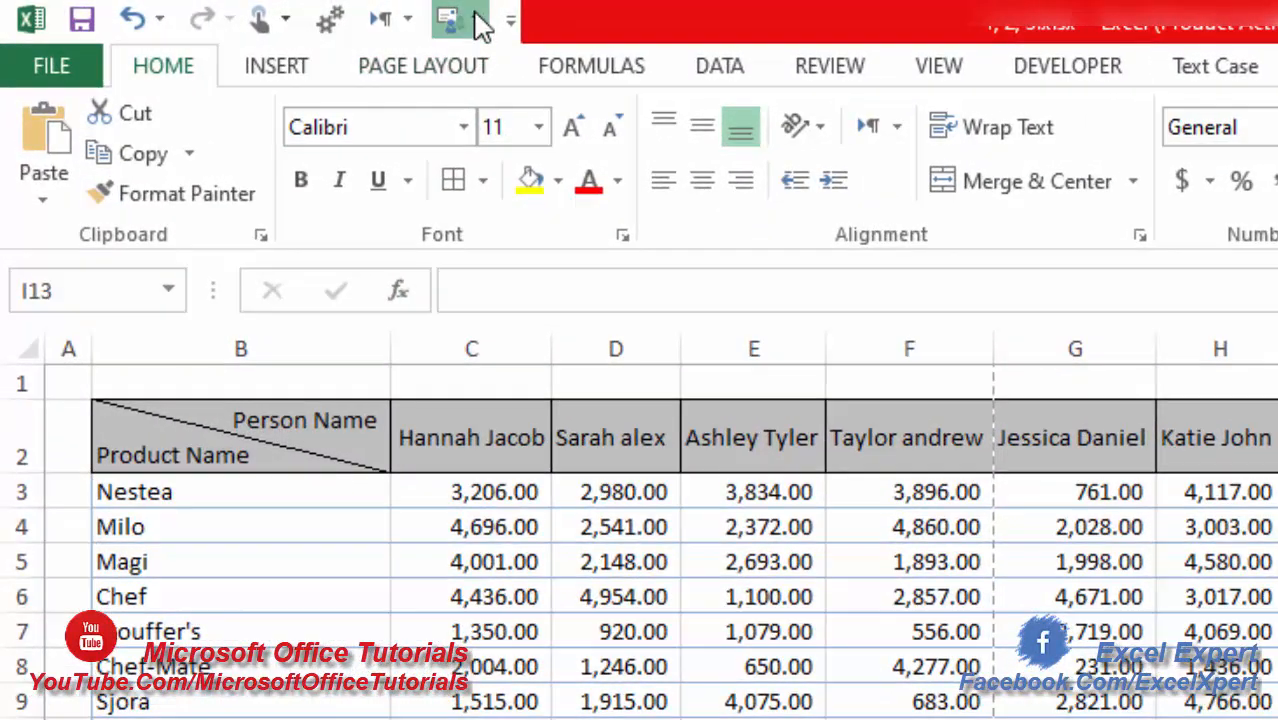
- Create an e-mail message with the workbook 1, 2, 3.xlsx attached and close it unsent
left_click(345, 13)
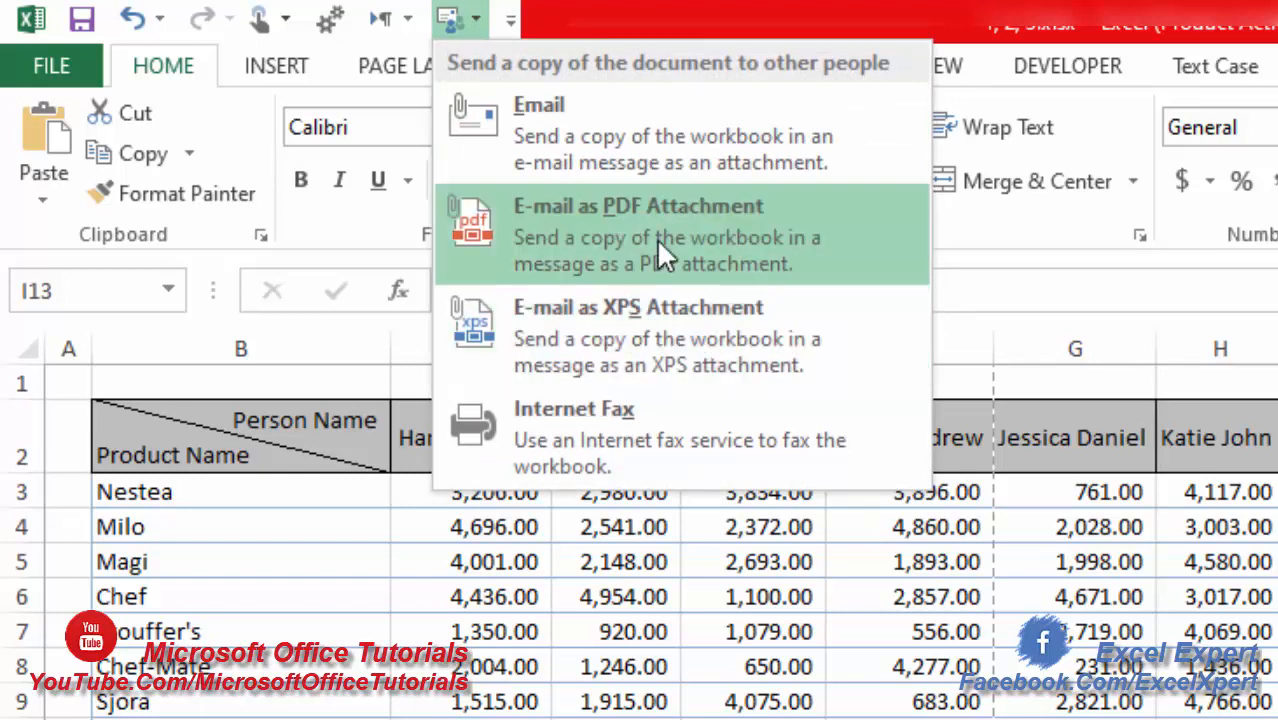
left_click(634, 137)
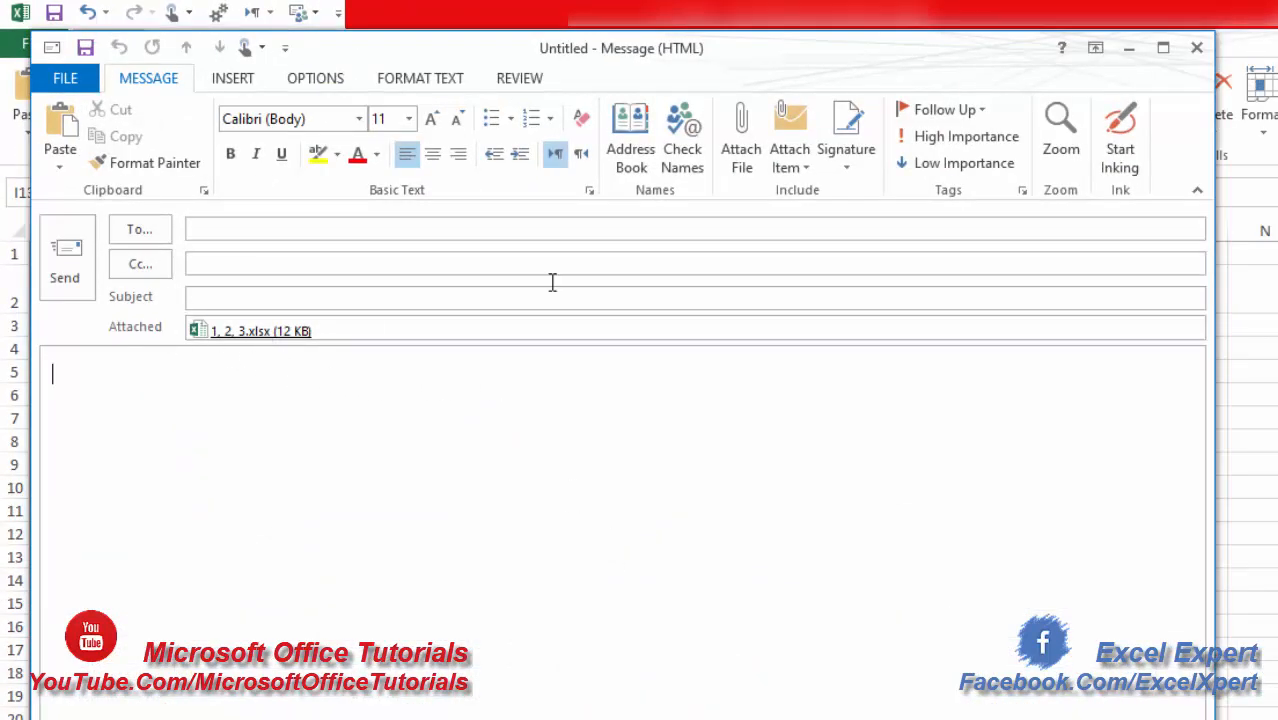
left_click(1196, 47)
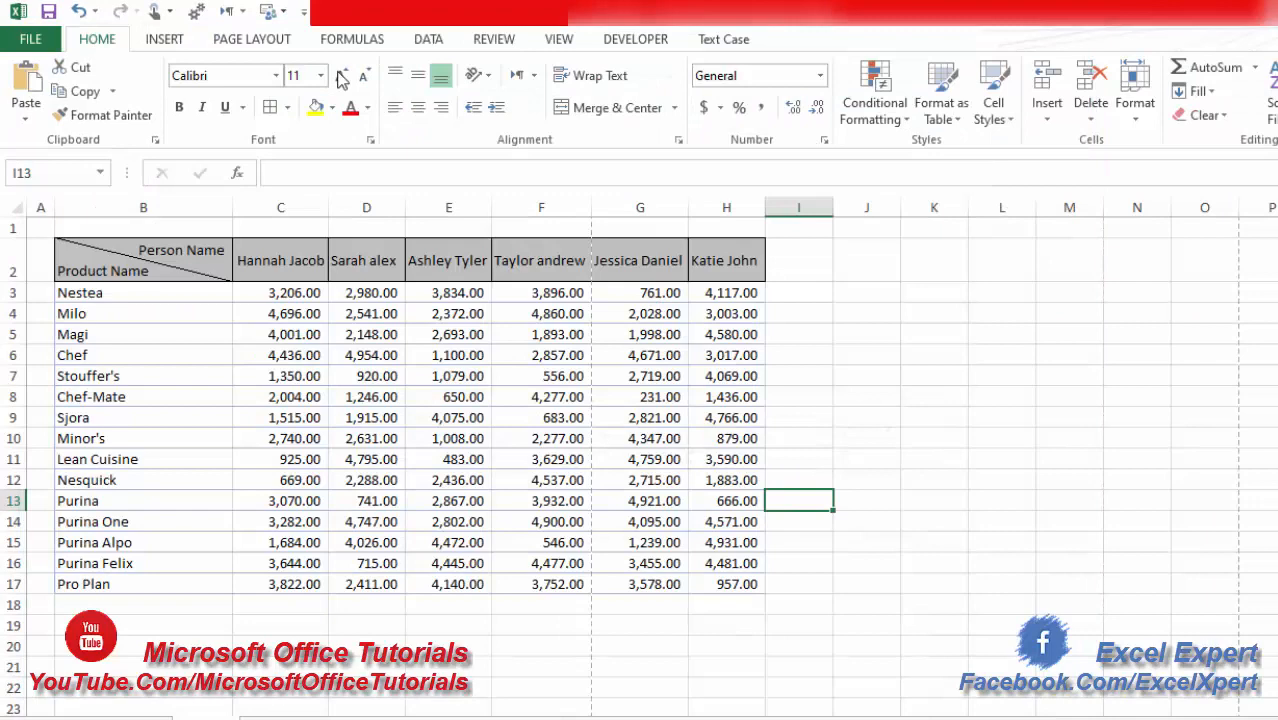
- Start an e-mail with a copy of the workbook as a PDF attachment
left_click(267, 13)
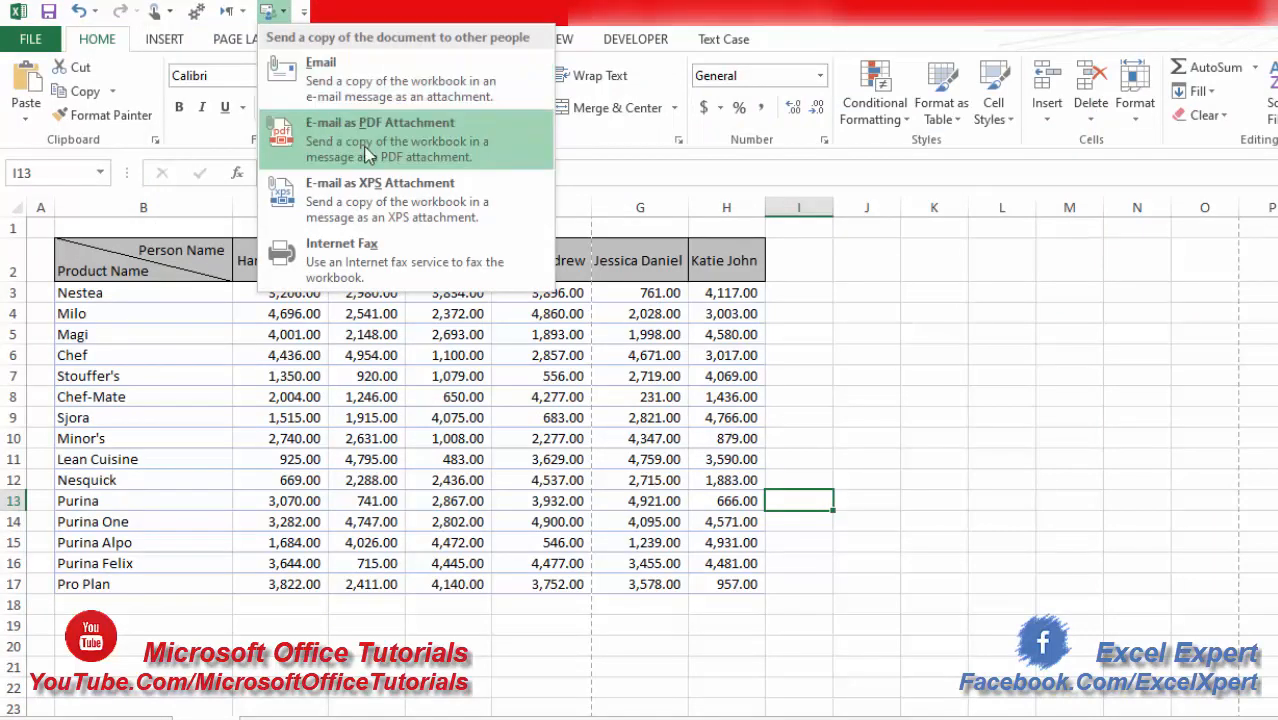
left_click(369, 153)
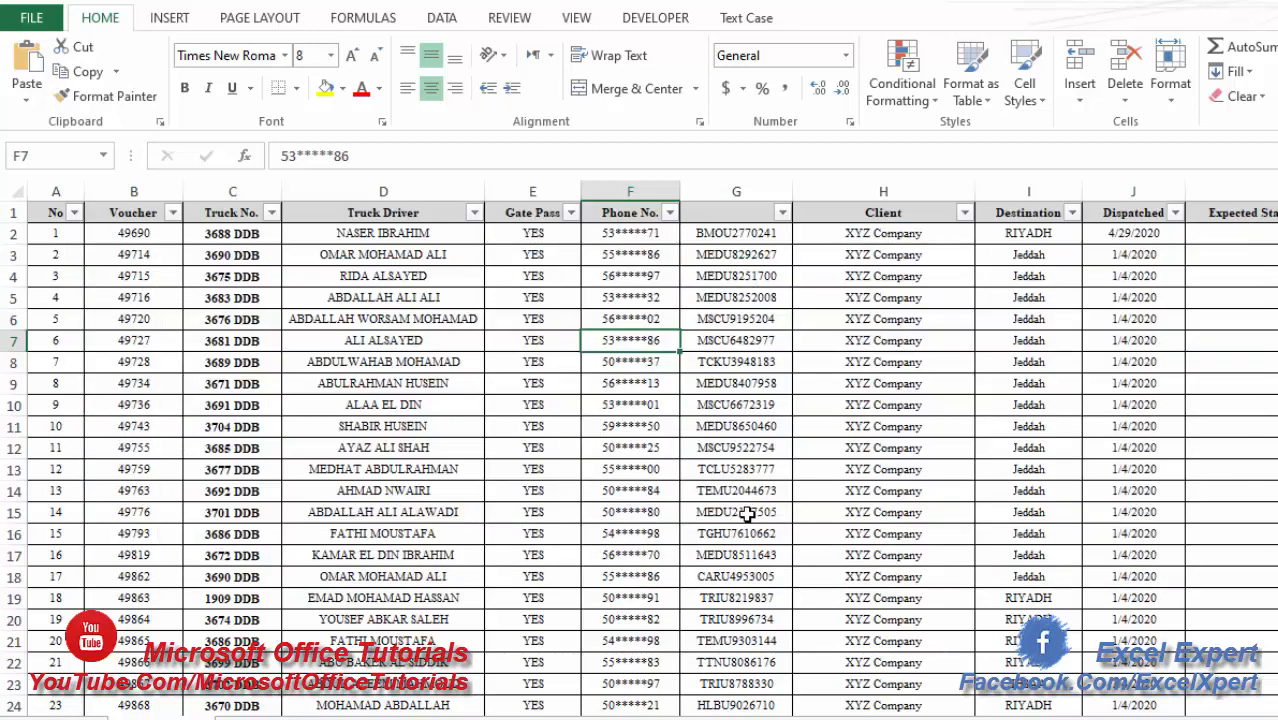
- Copy the container number TRIU8219837 from cell G19 and find all its occurrences on the sheet
left_click(768, 597)
left_click_drag(773, 598, 547, 606)
key("ctrl+c")
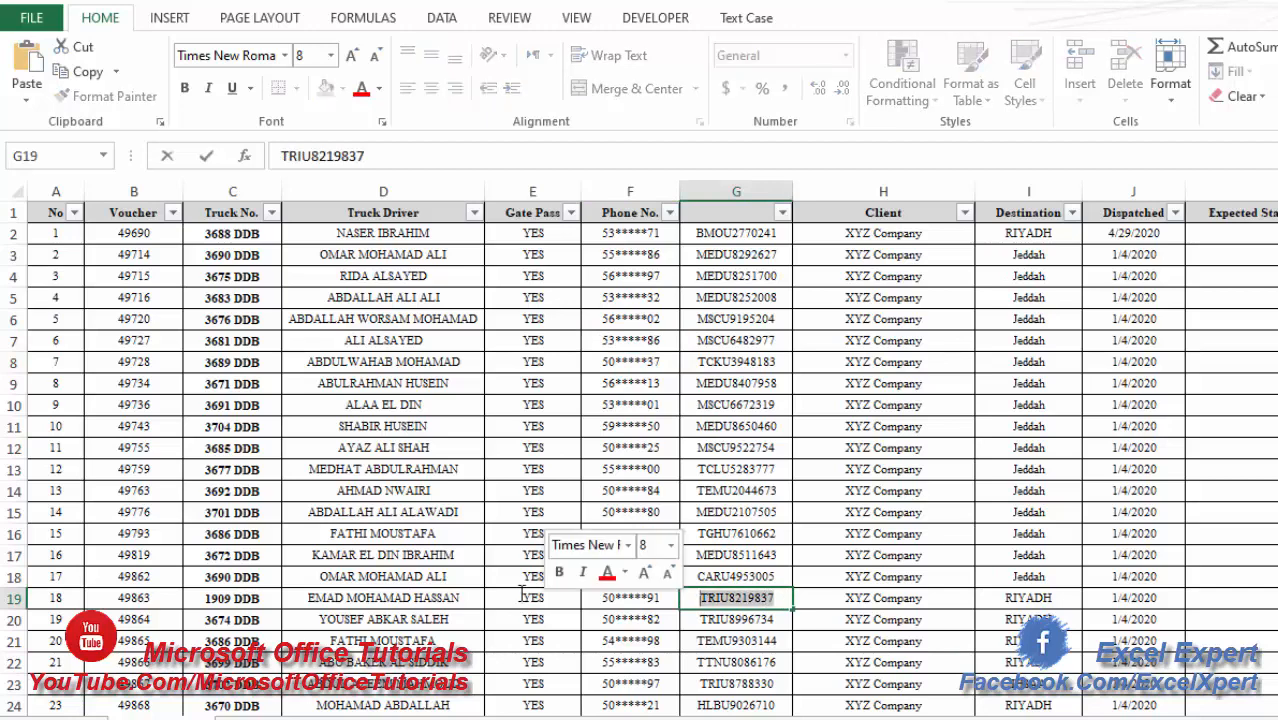
left_click(674, 469)
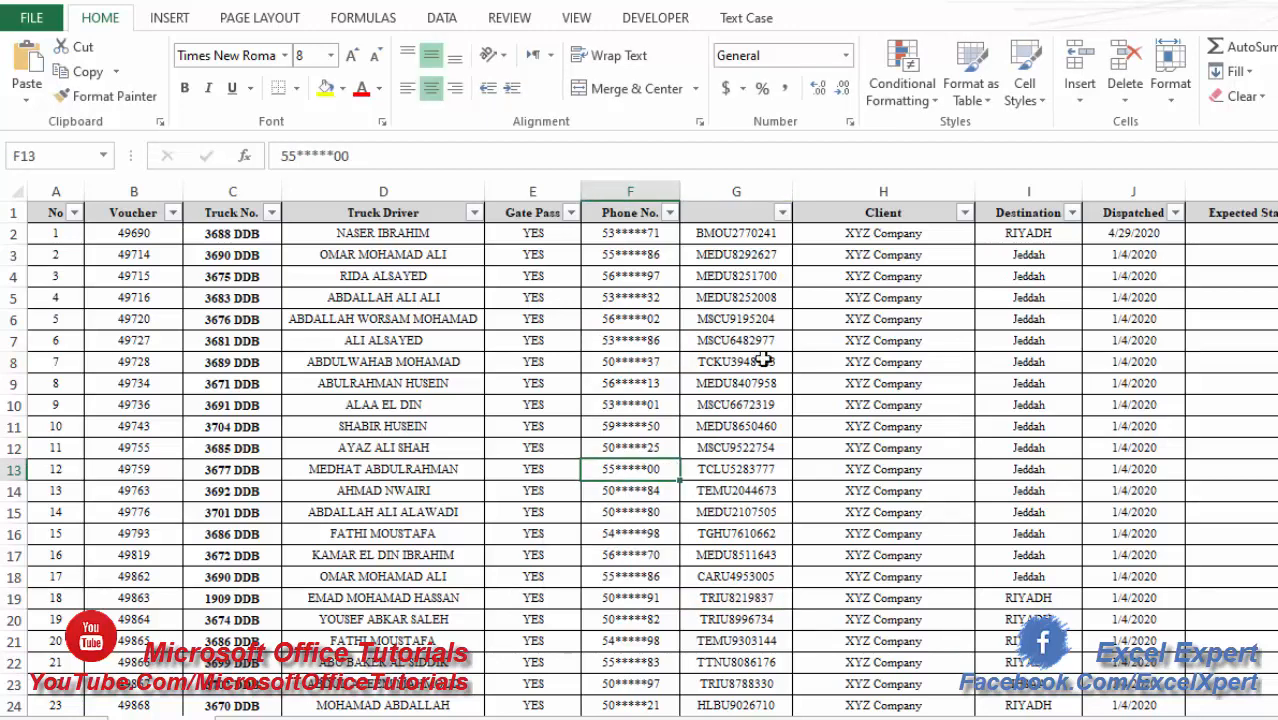
key("ctrl+f")
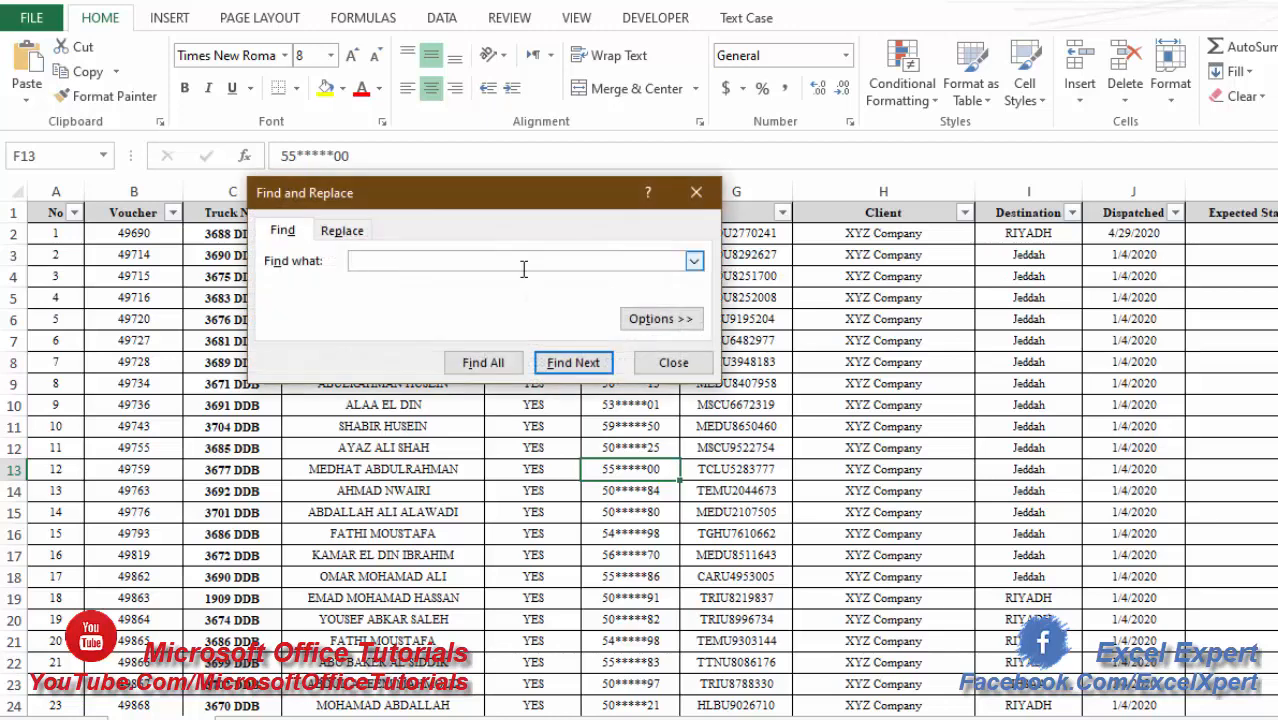
key("ctrl+v")
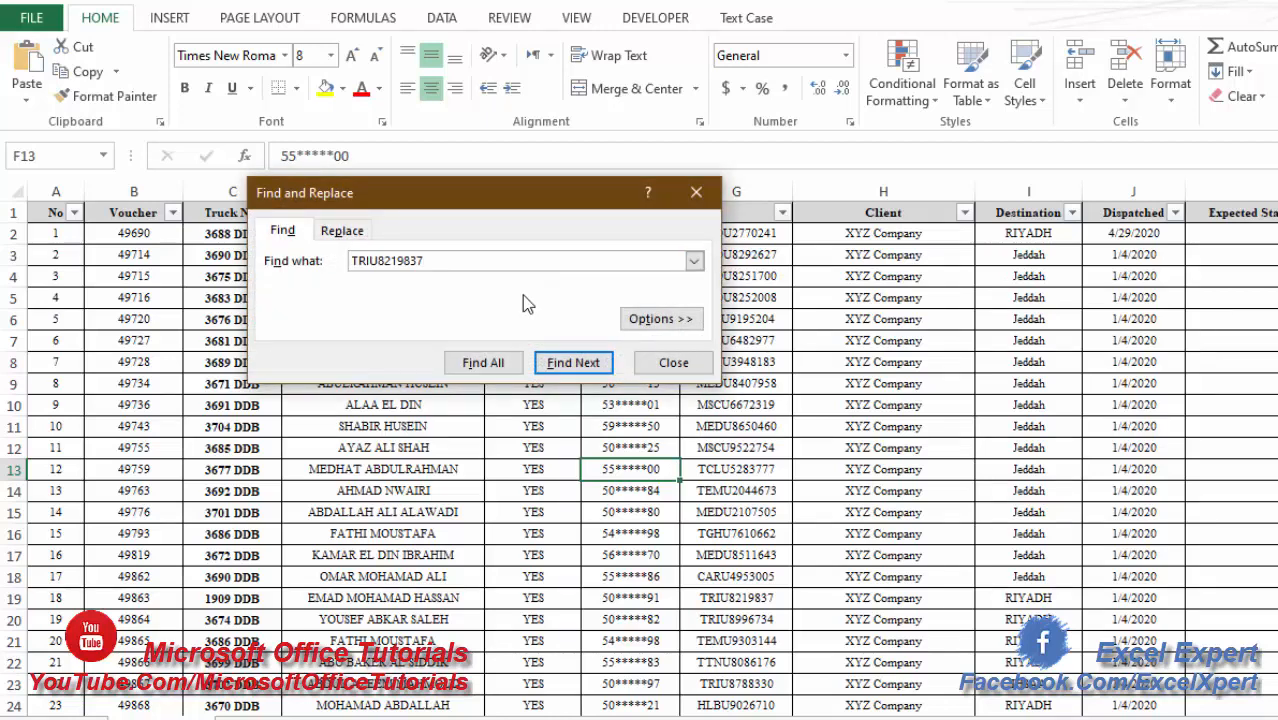
left_click(494, 361)
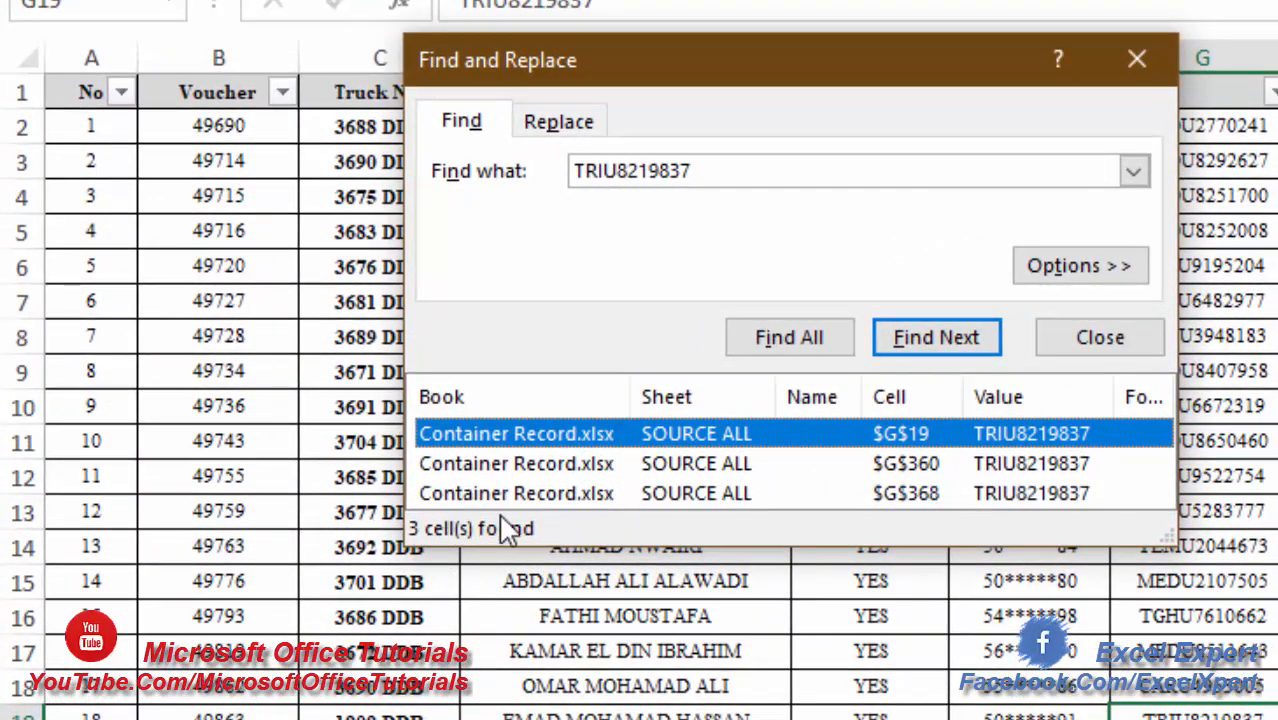
- Select all found TRIU8219837 cells from an enlarged results list, fill them yellow and close the search
left_click_drag(1168, 538, 1207, 673)
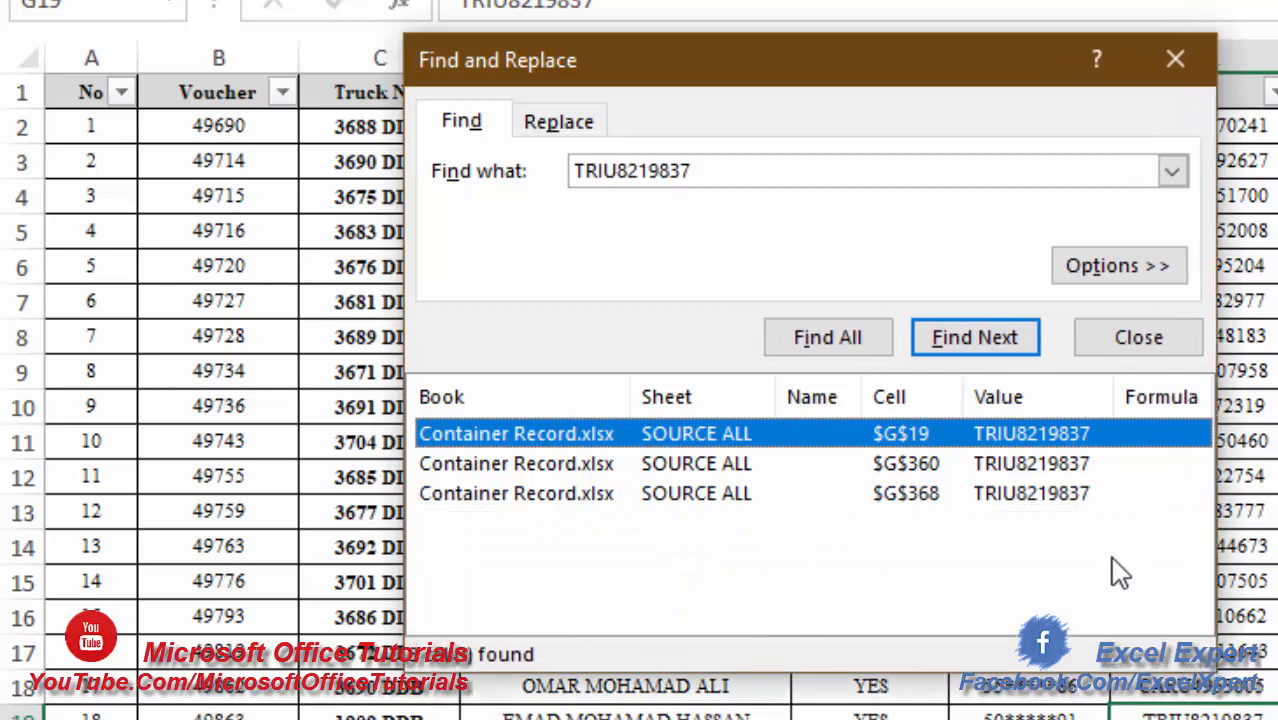
left_click_drag(1109, 555, 905, 342)
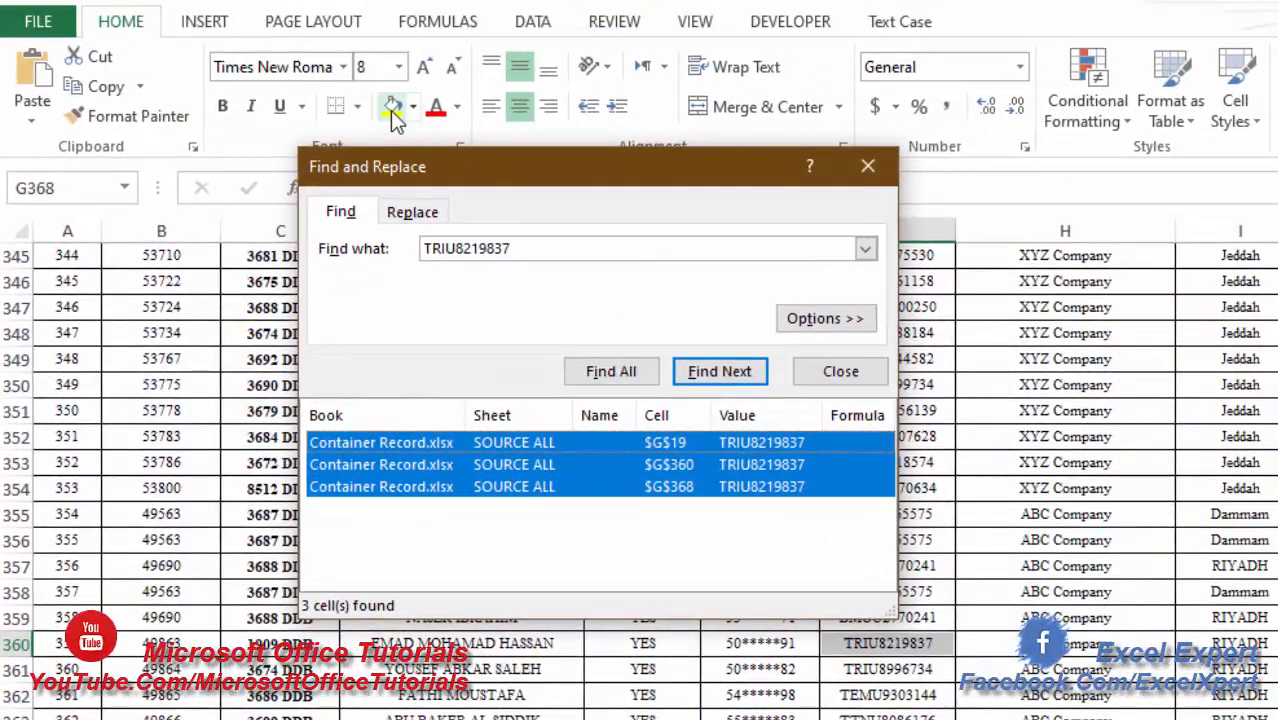
left_click(395, 110)
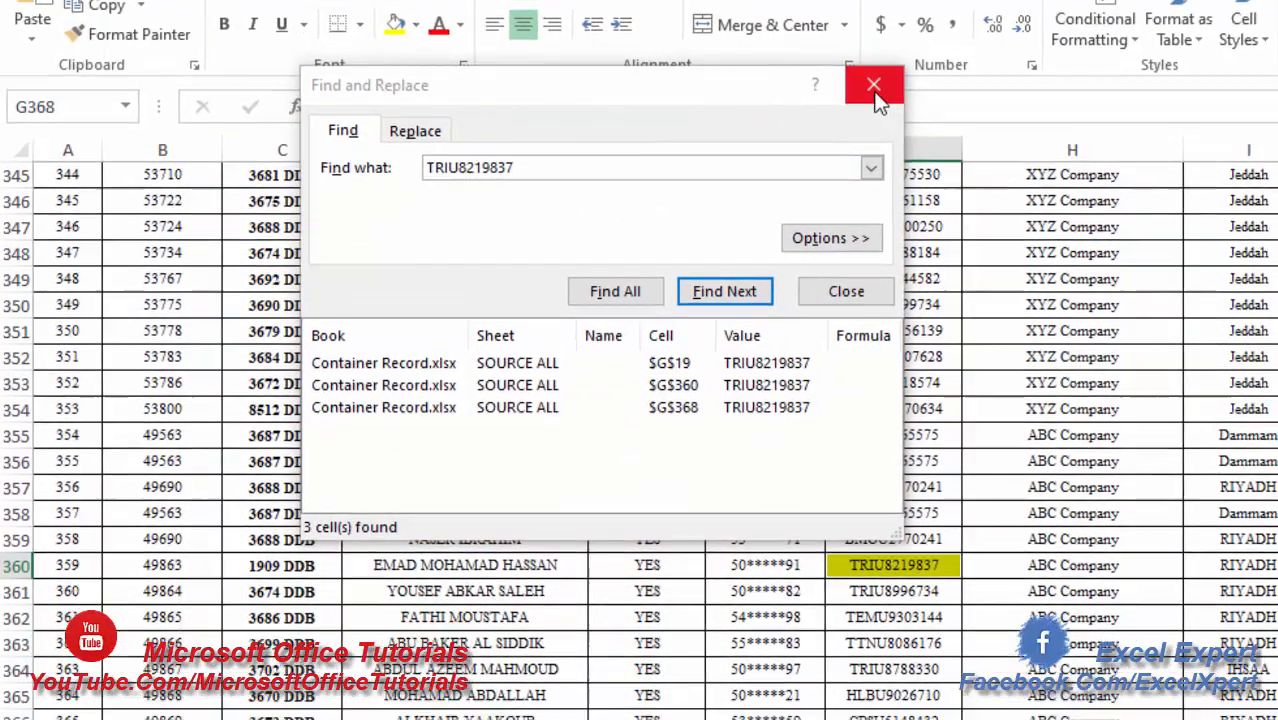
left_click(874, 86)
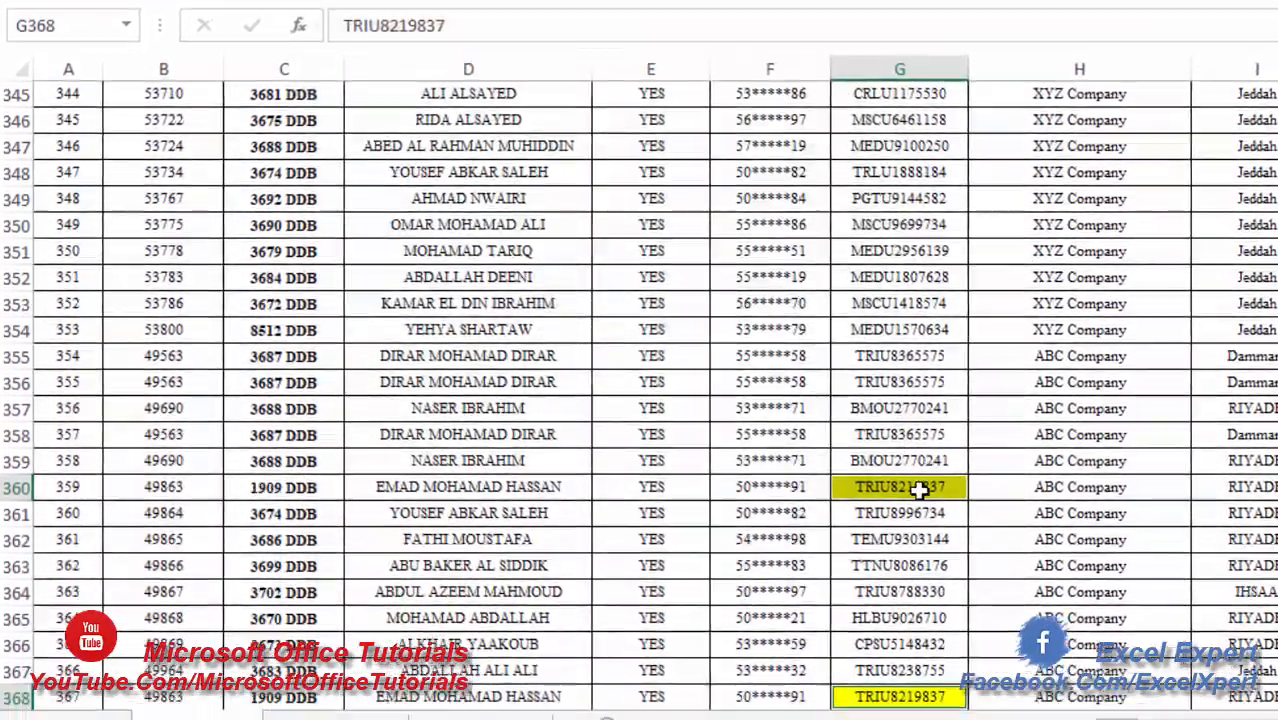
- Sort the container number column G by cell color so the yellow cells come first
scroll(887, 565, "up", 7)
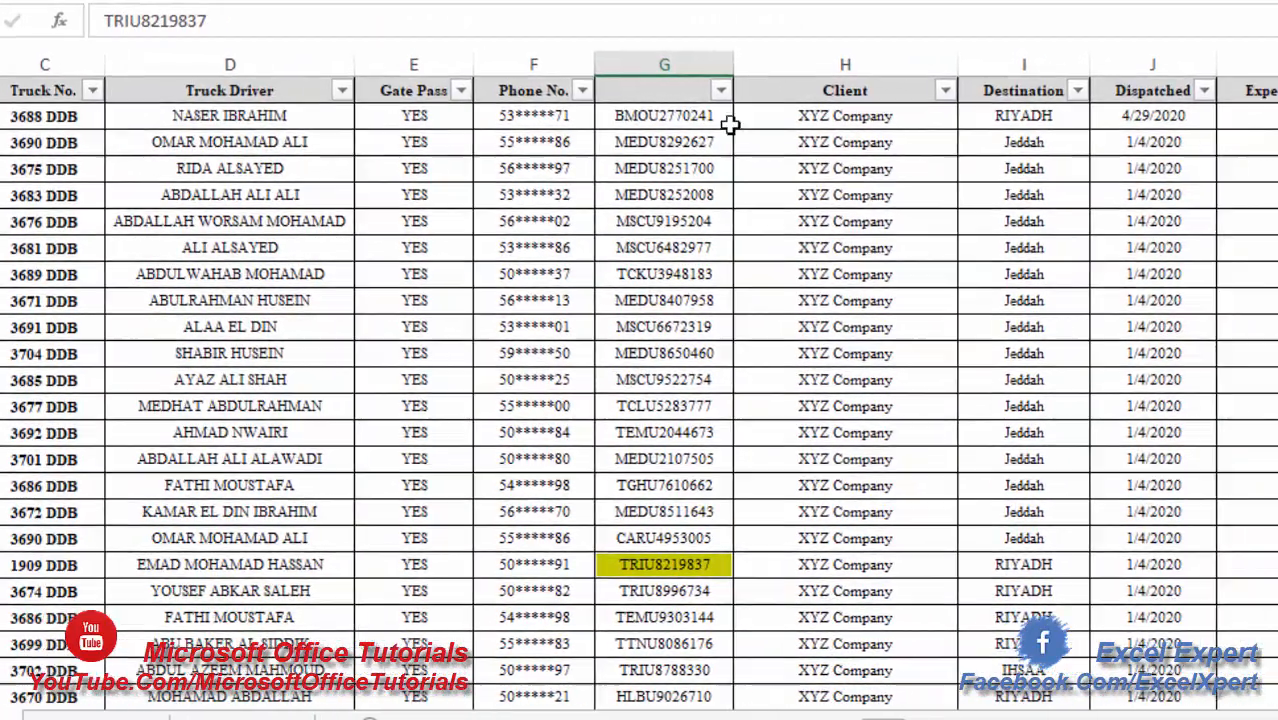
left_click(788, 93)
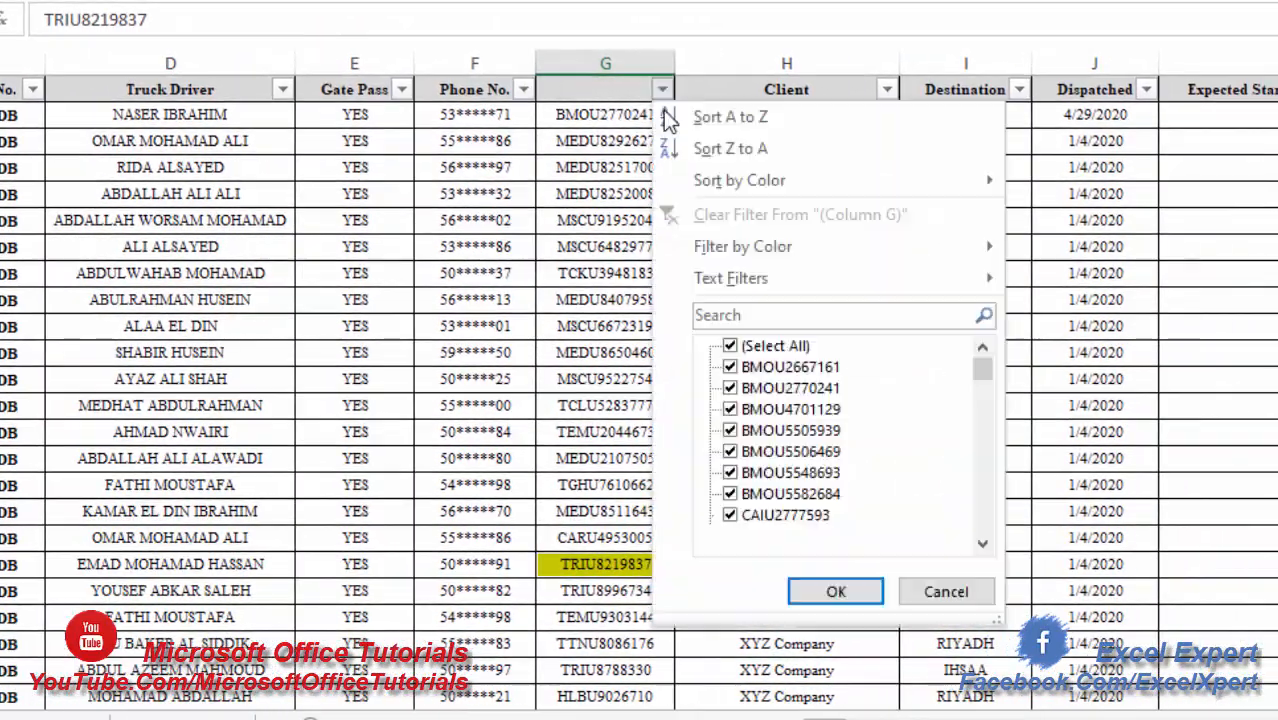
mouse_move(934, 178)
left_click(1078, 213)
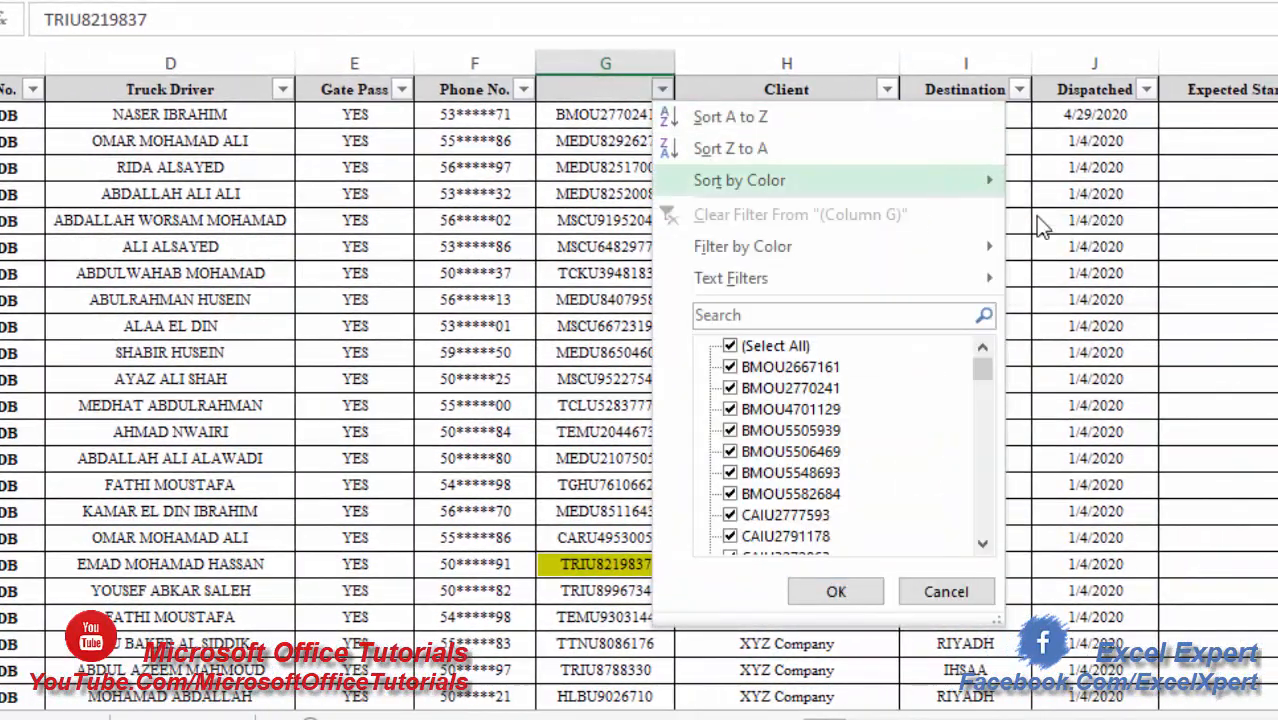
mouse_move(641, 117)
left_mouse_down()
mouse_move(632, 197)
mouse_move(625, 100)
left_mouse_up()
left_click(632, 242)
left_click(614, 213)
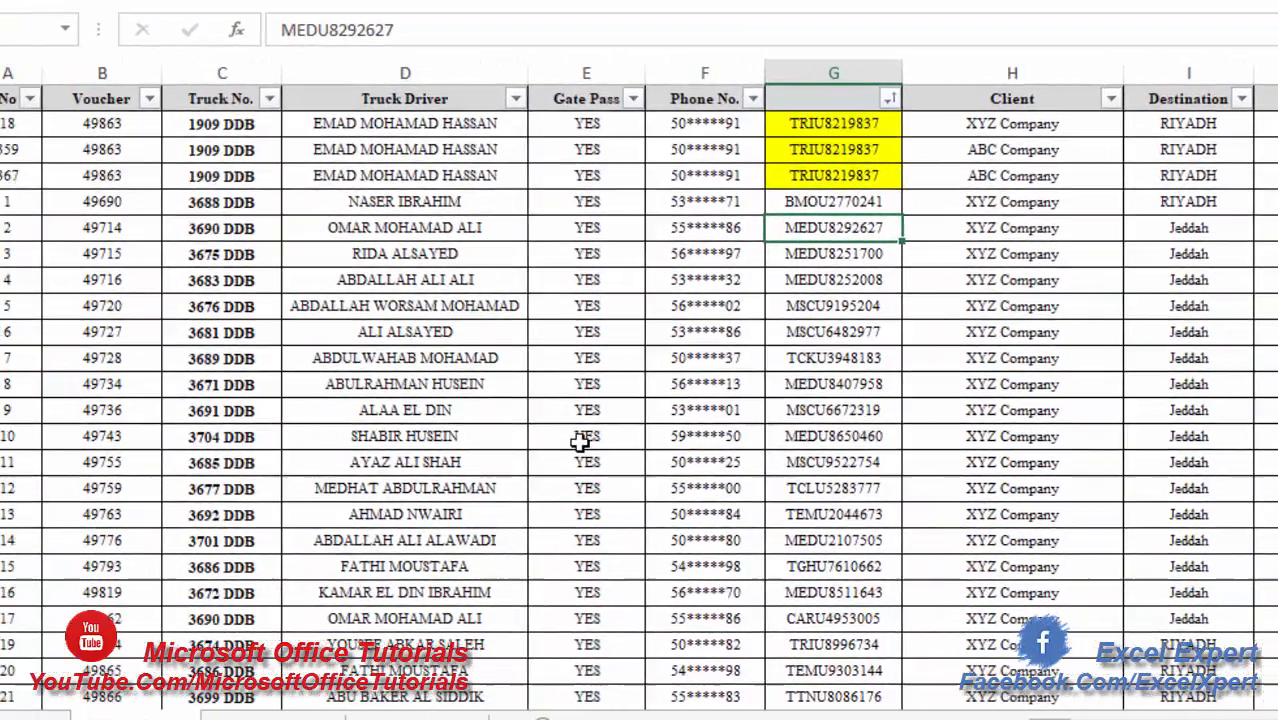
- Find all occurrences of TRIU8219837 within the entire workbook, review the matches in an enlarged list and close the search
left_click(350, 433)
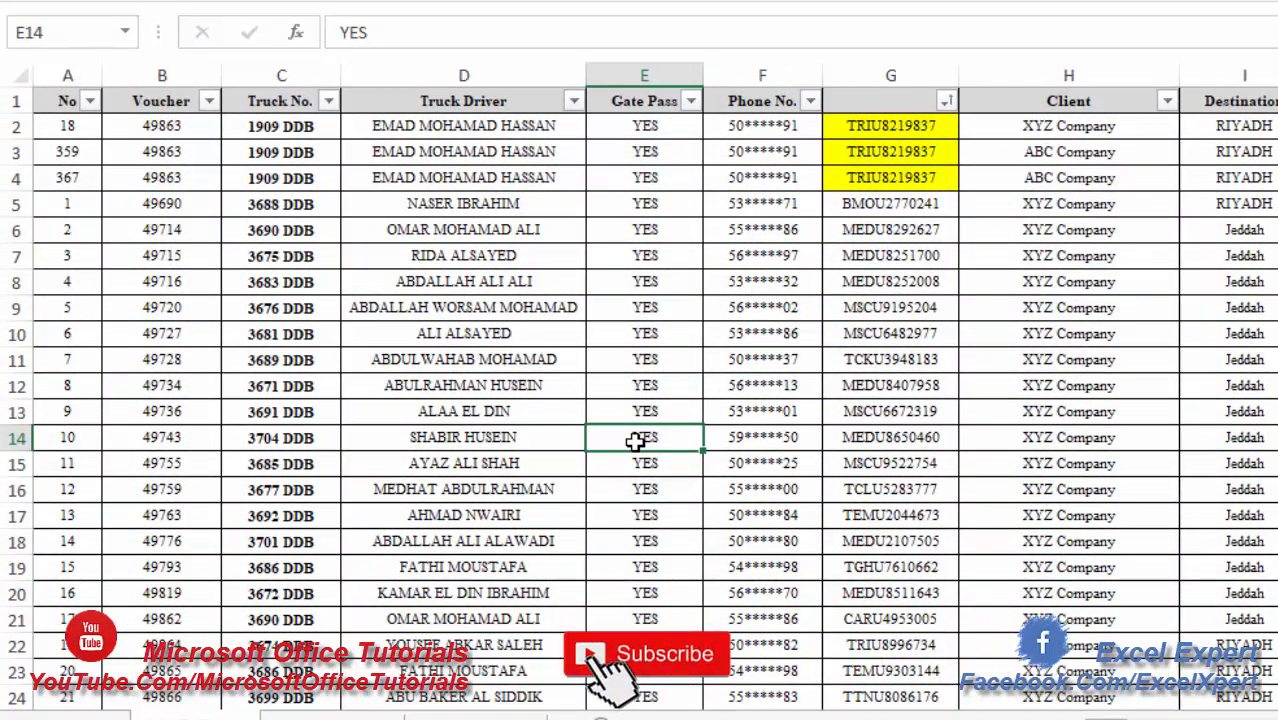
key("ctrl+f")
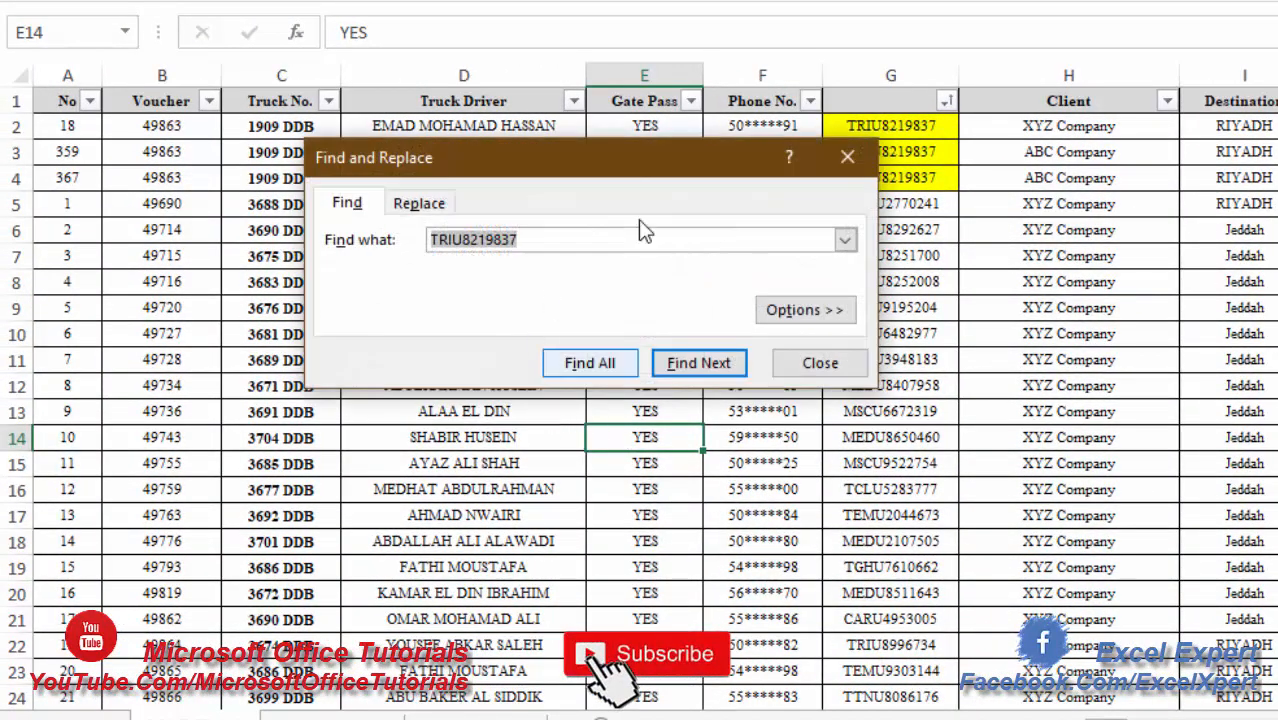
left_click(545, 240)
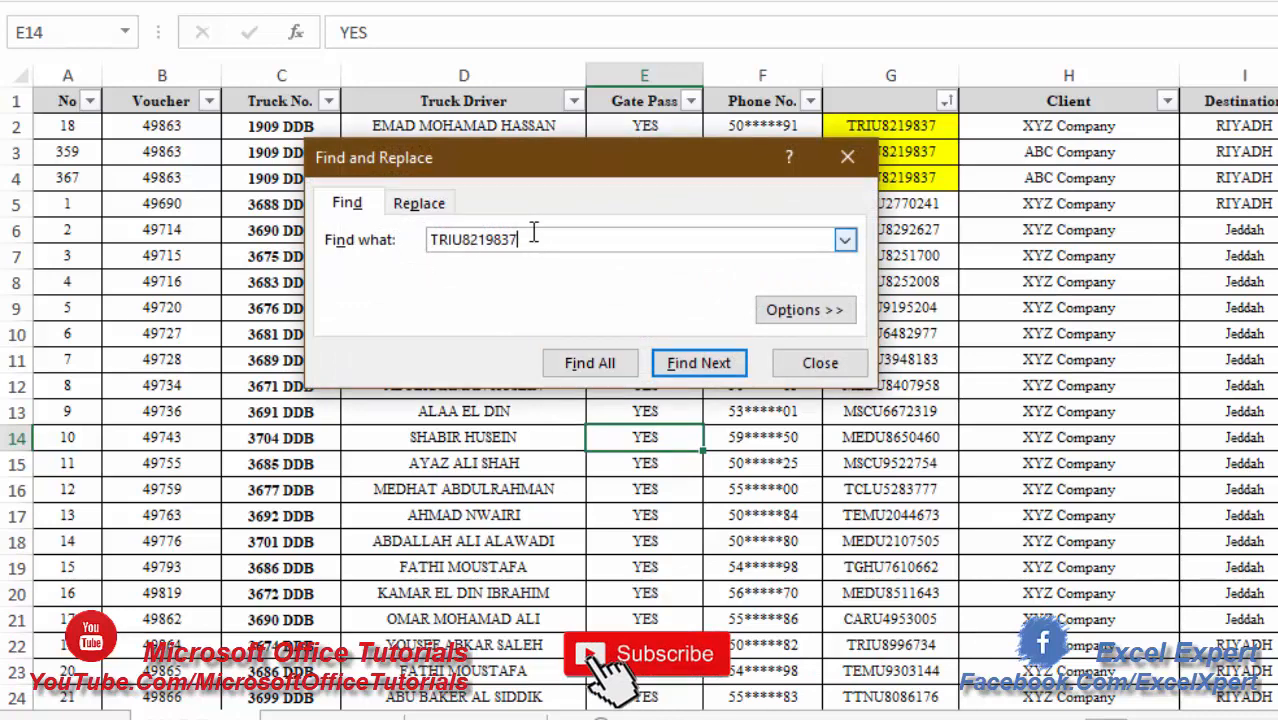
left_click(838, 330)
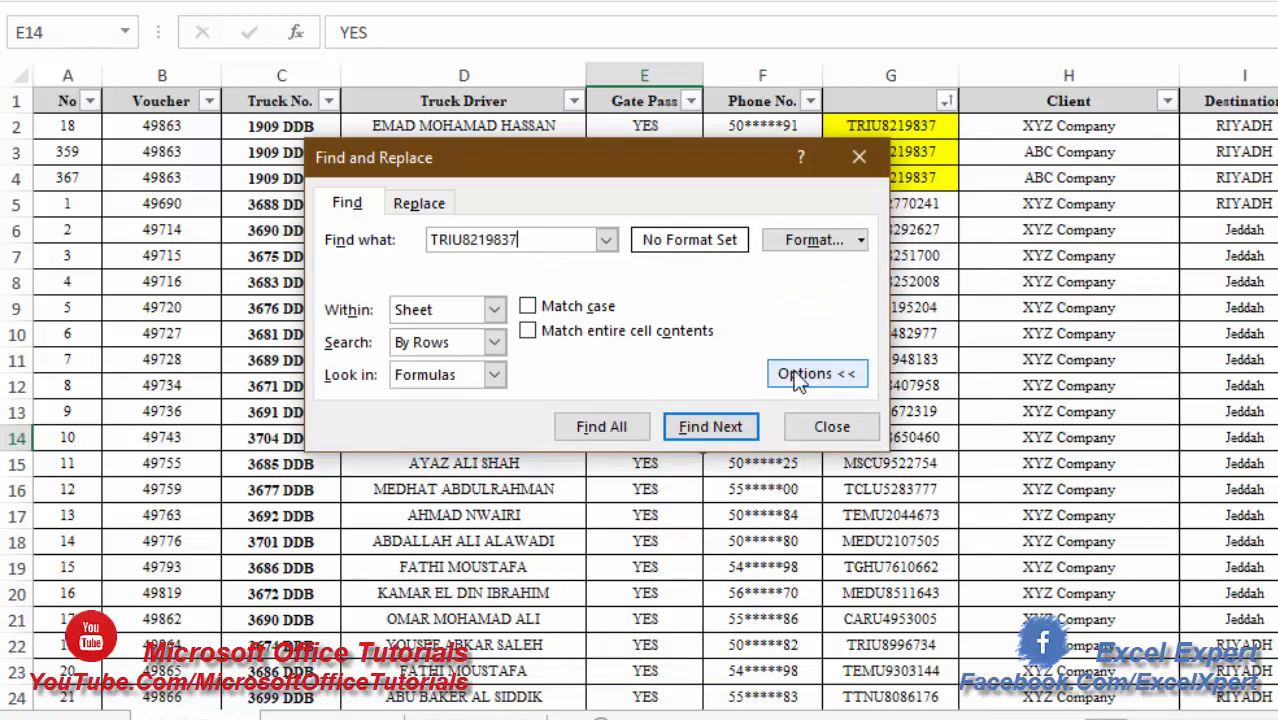
left_click(492, 310)
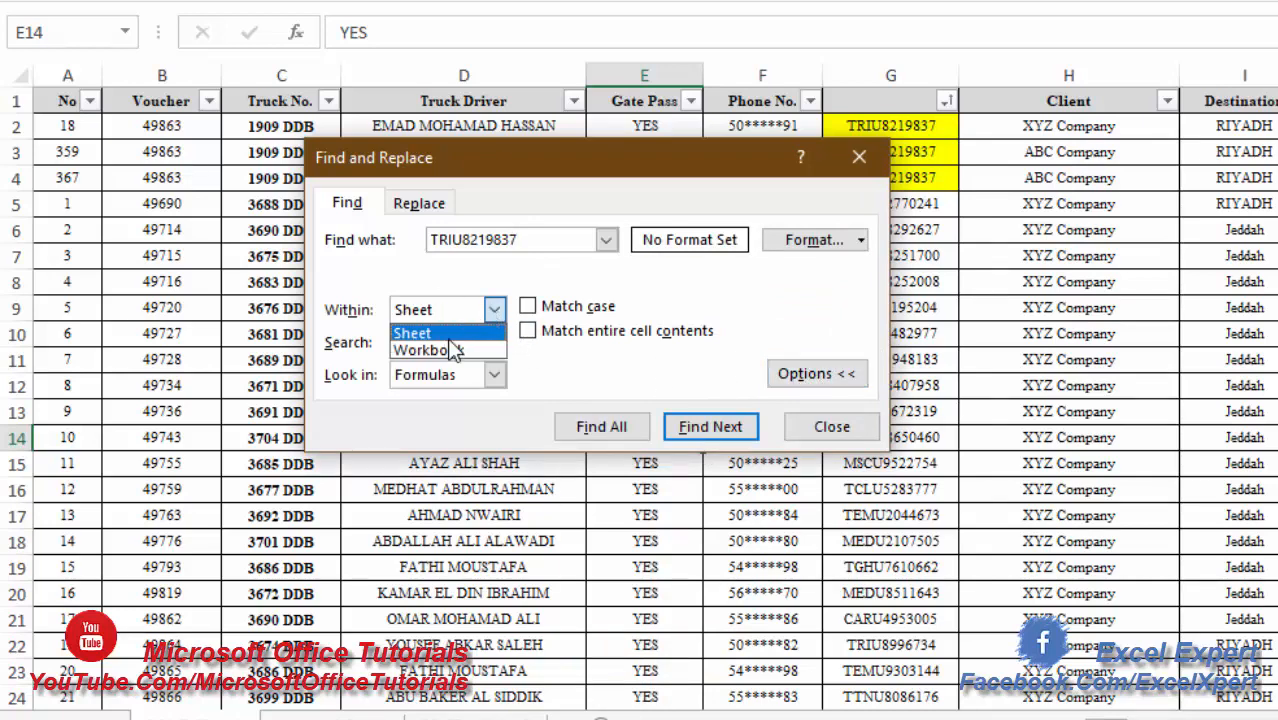
left_click(418, 348)
left_click(625, 425)
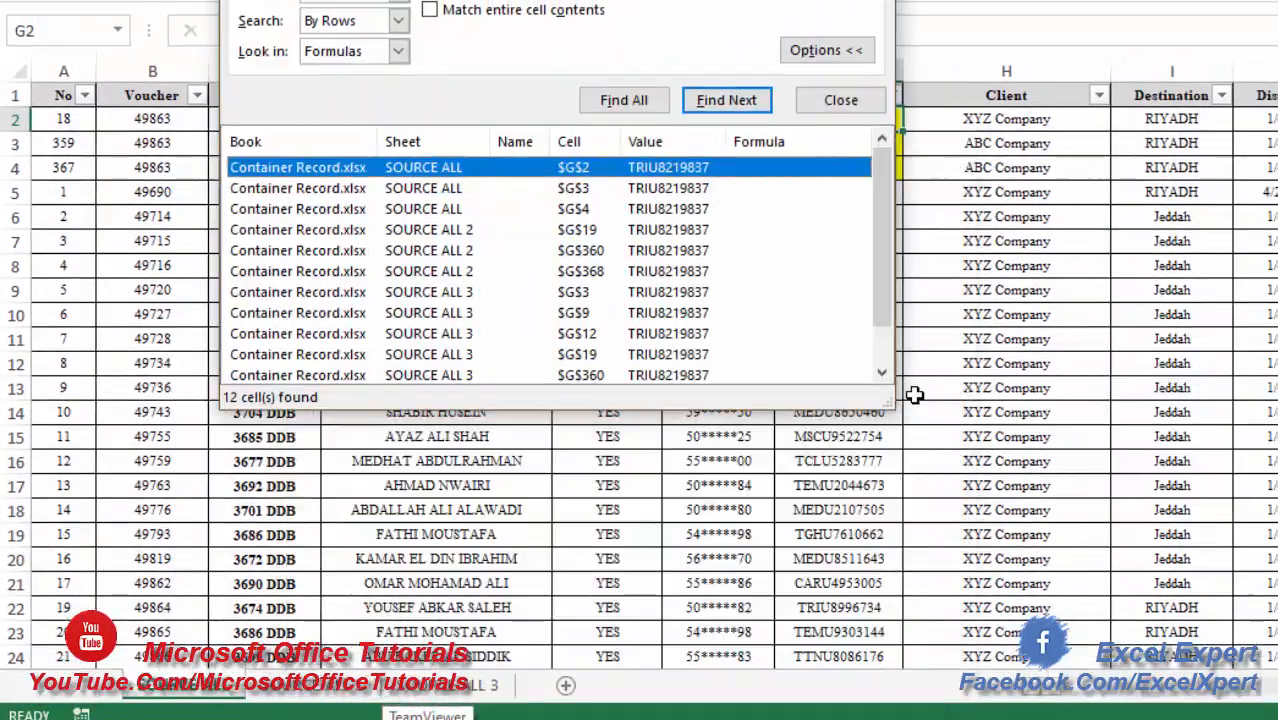
left_click_drag(893, 405, 985, 492)
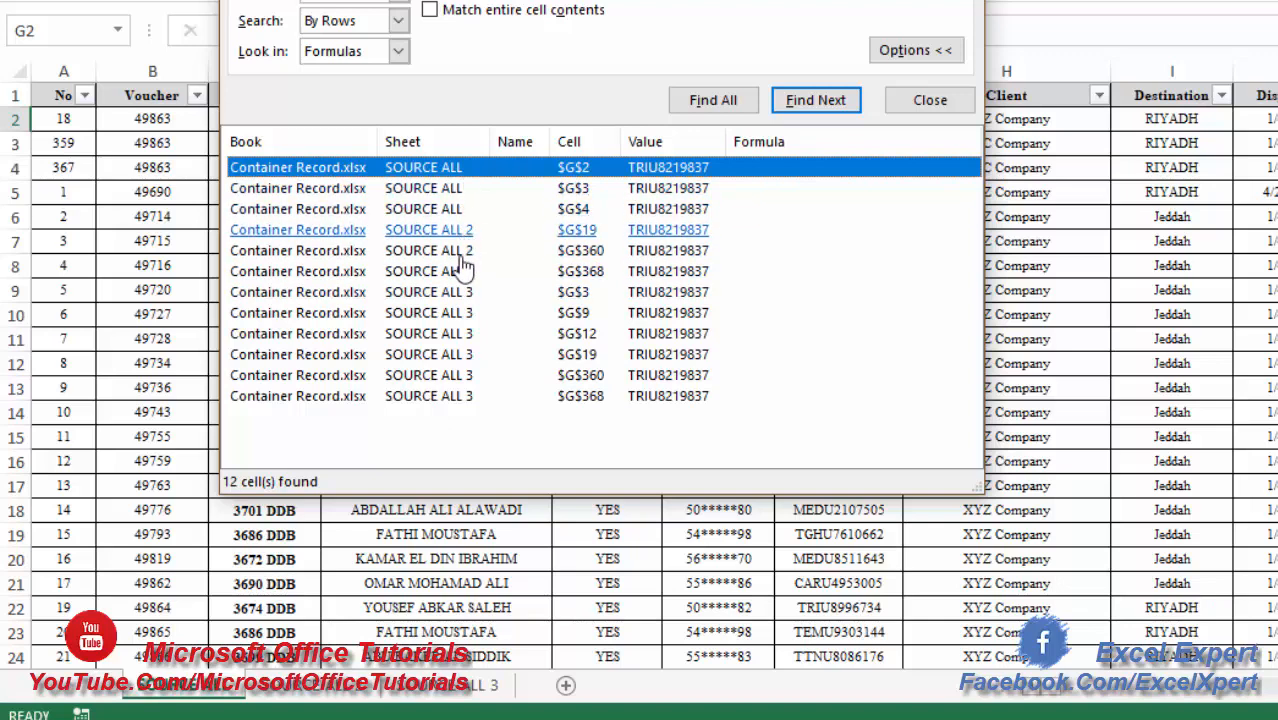
key("Escape")
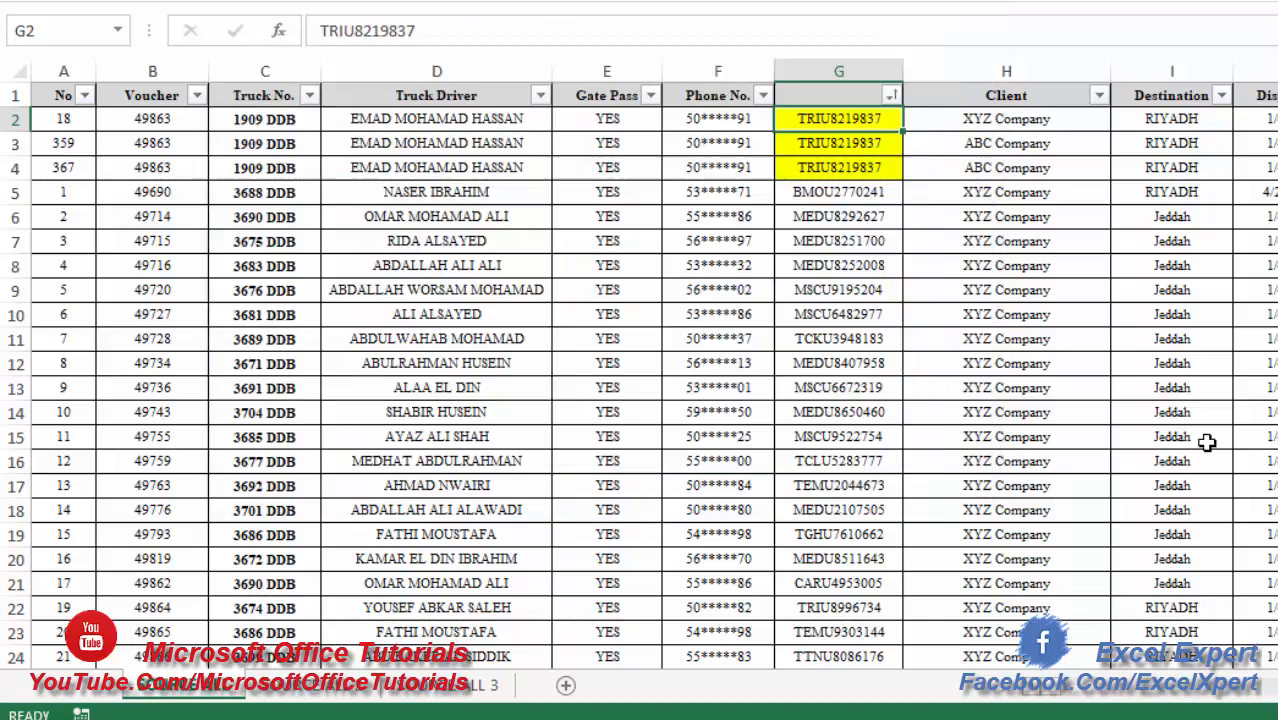